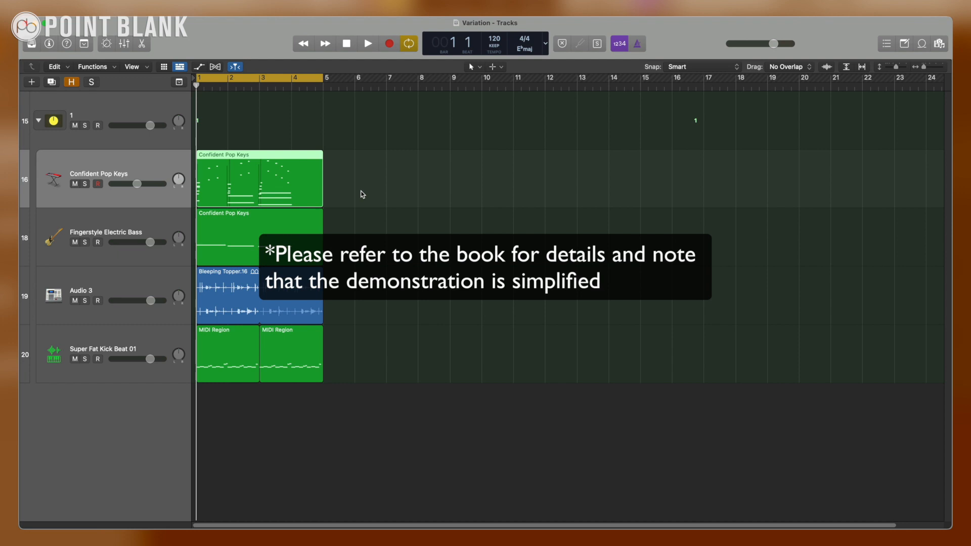
- Play back the four-bar arrangement and copy all its regions to bars 6, 11 and 16
key(space)
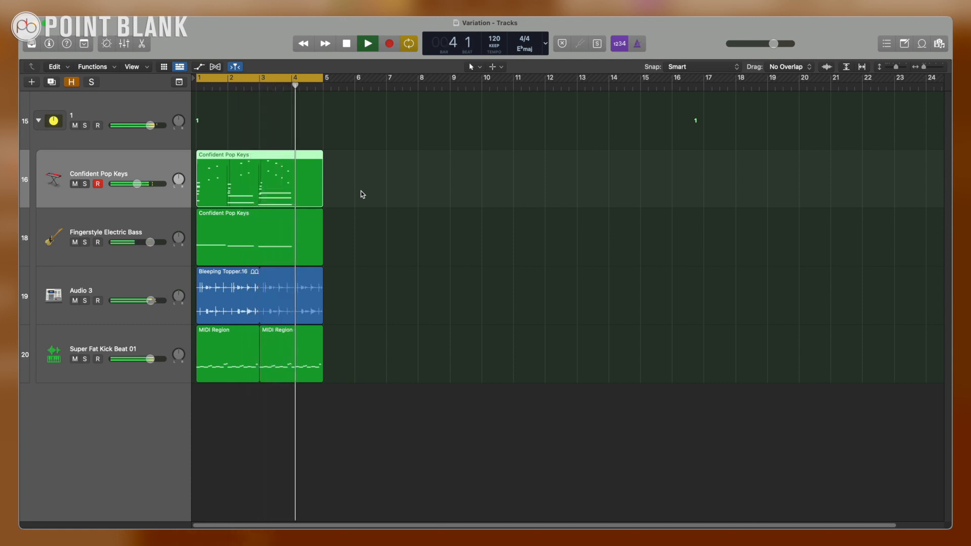
key(space)
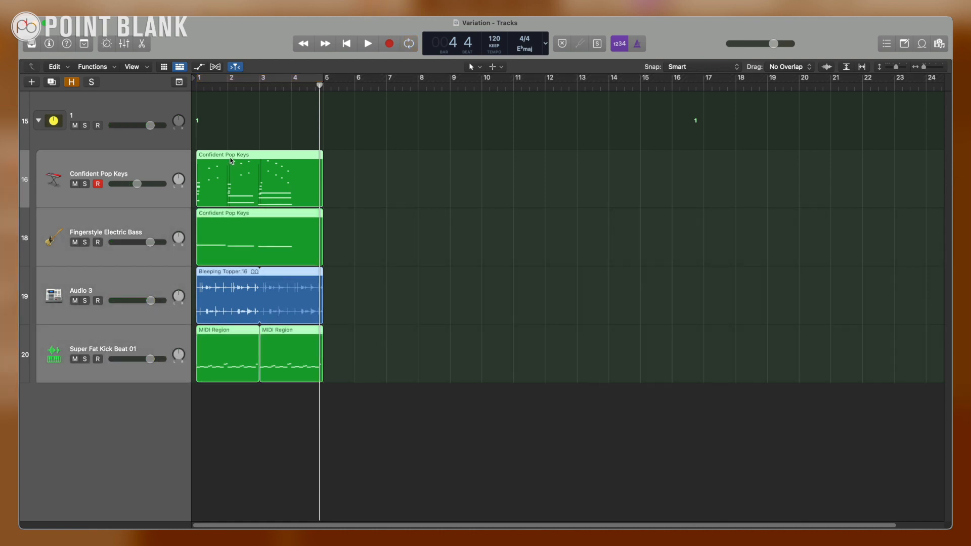
drag(231, 160, 703, 156)
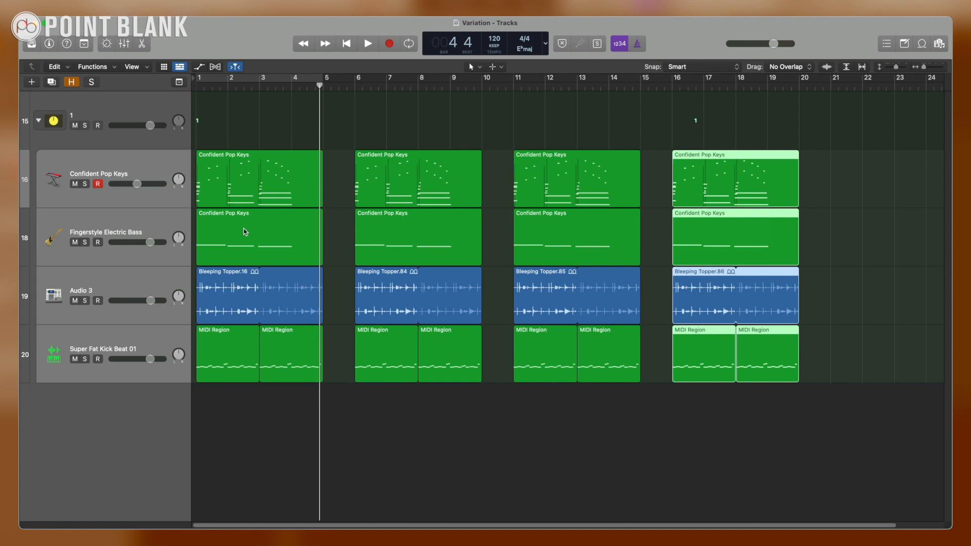
- Set the cycle range to bars 6–10 from the second Confident Pop Keys region
click(325, 137)
click(384, 173)
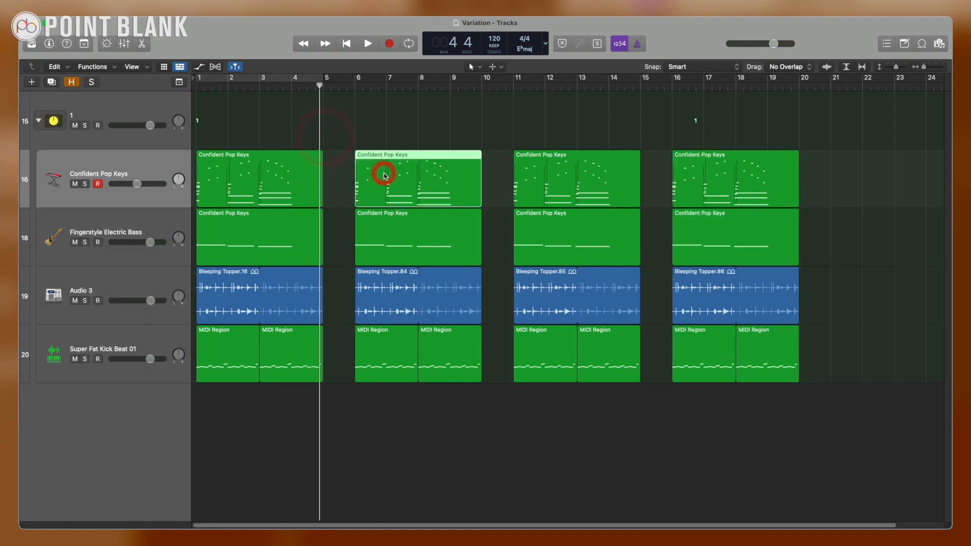
key(super+u)
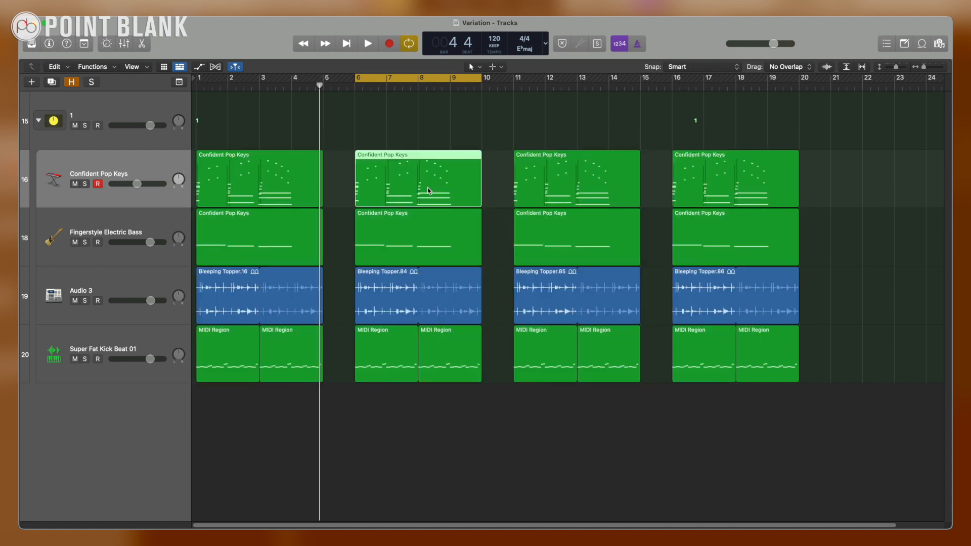
- Open the two Super Fat Kick Beat regions between bars 6 and 10 for note editing and audition them
click(433, 133)
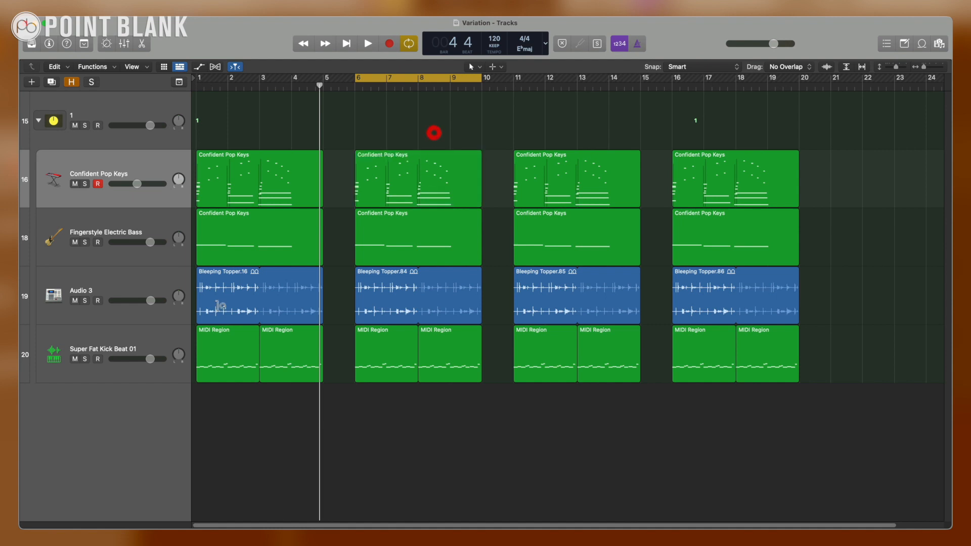
click(159, 333)
double_click(385, 348)
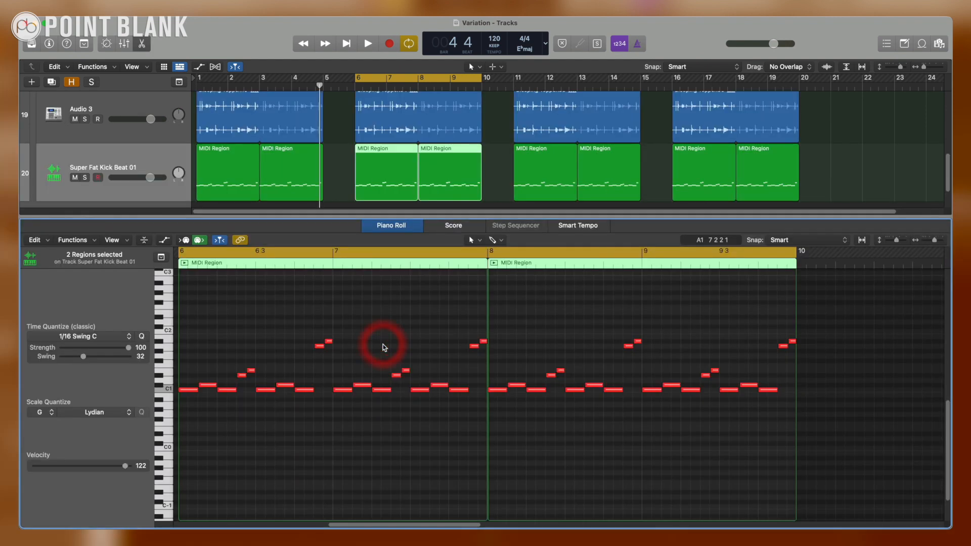
key(space)
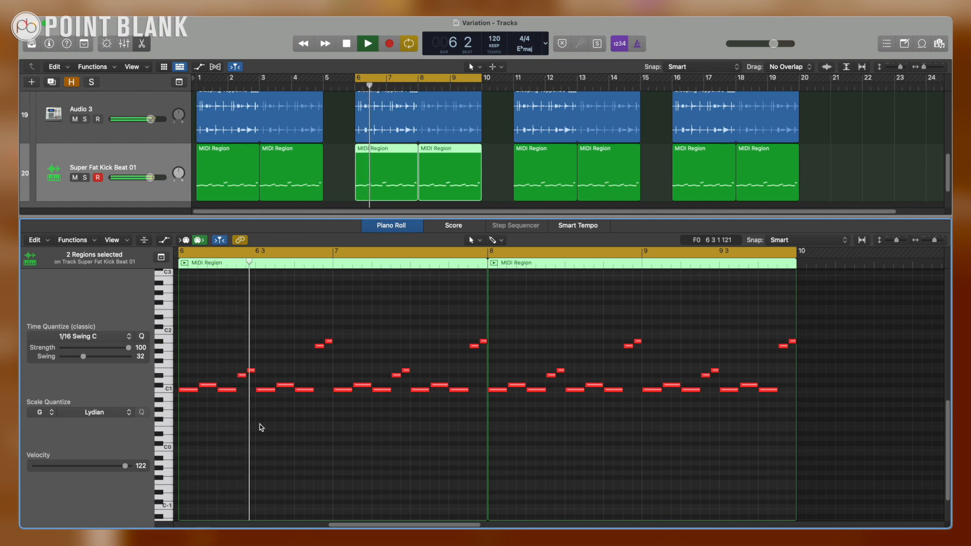
key(space)
- Shift the second C1 note of each half-bar group in bars 6 and 7 a sixteenth note later
click(226, 389)
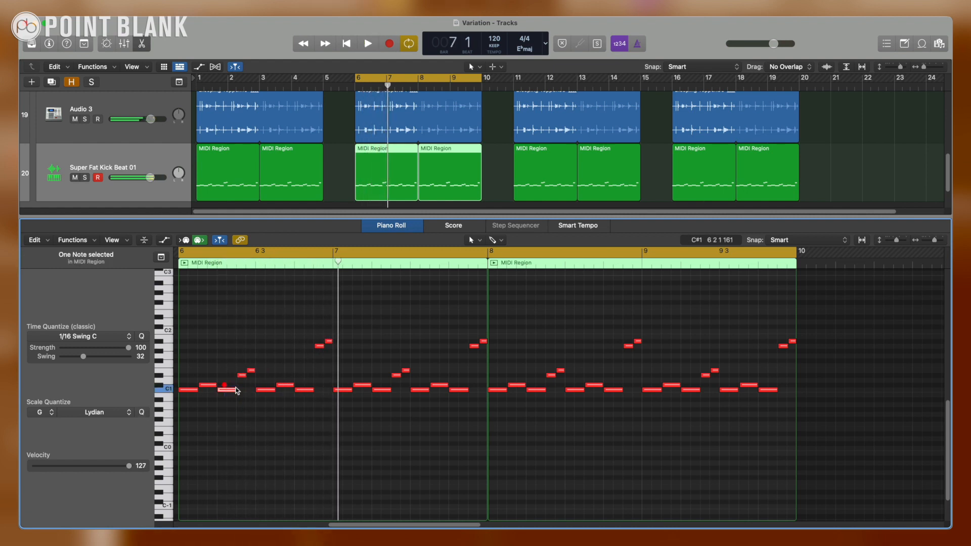
shift+click(304, 390)
shift+click(382, 390)
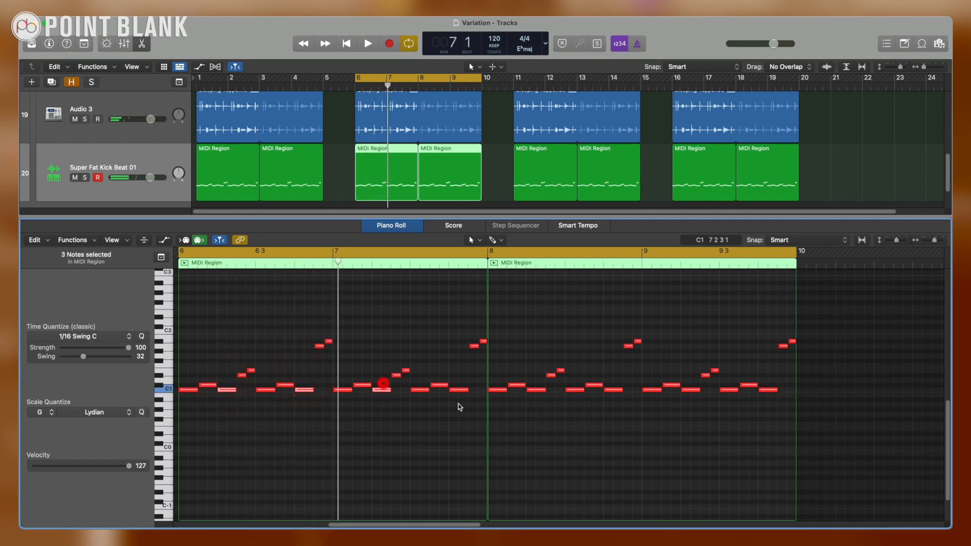
shift+click(459, 390)
drag(463, 392, 472, 393)
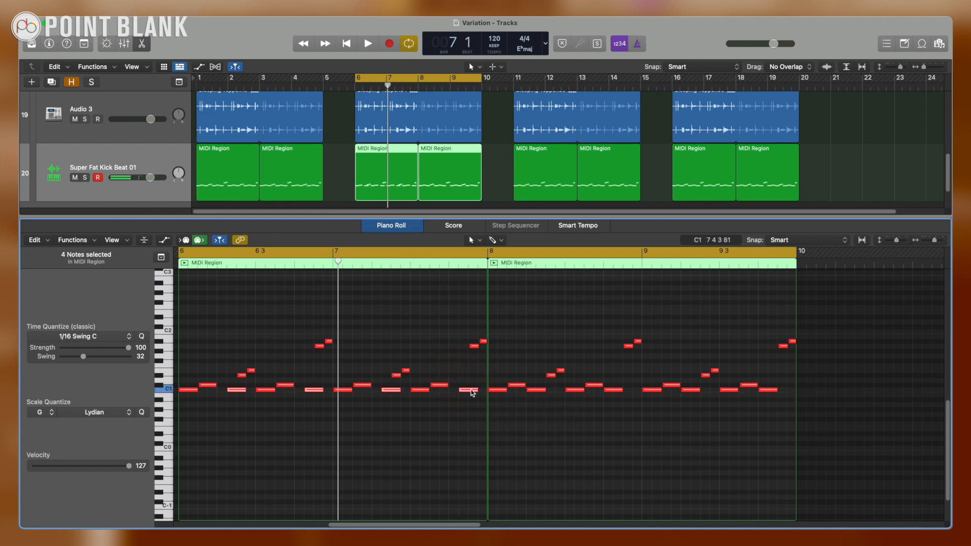
- Play back the edited kick pattern and delete the last C1 note in bar 7
key(space)
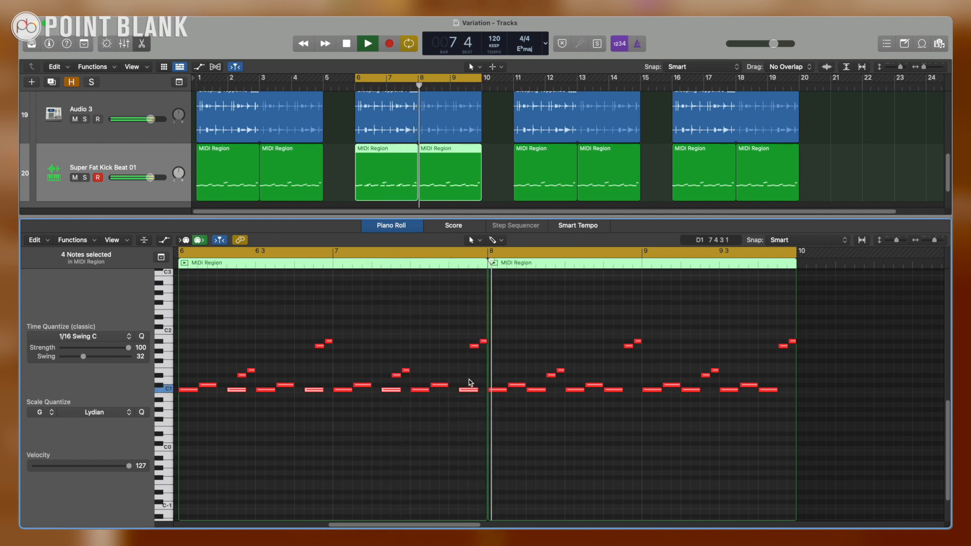
key(space)
drag(468, 373, 464, 400)
key(Delete)
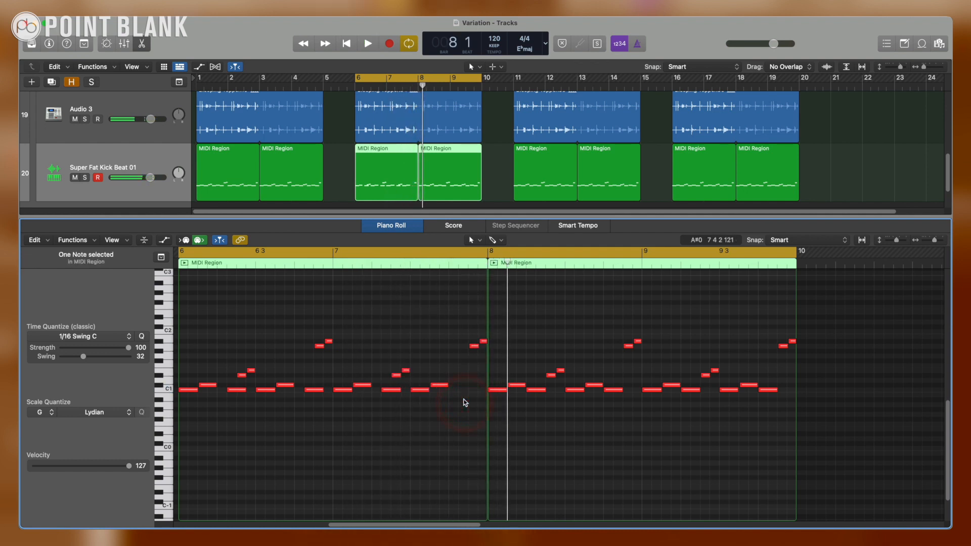
- Close the note editor and replace the kick region at bar 8 with a repeat of the edited bar 6 region
key(p)
click(455, 404)
click(448, 365)
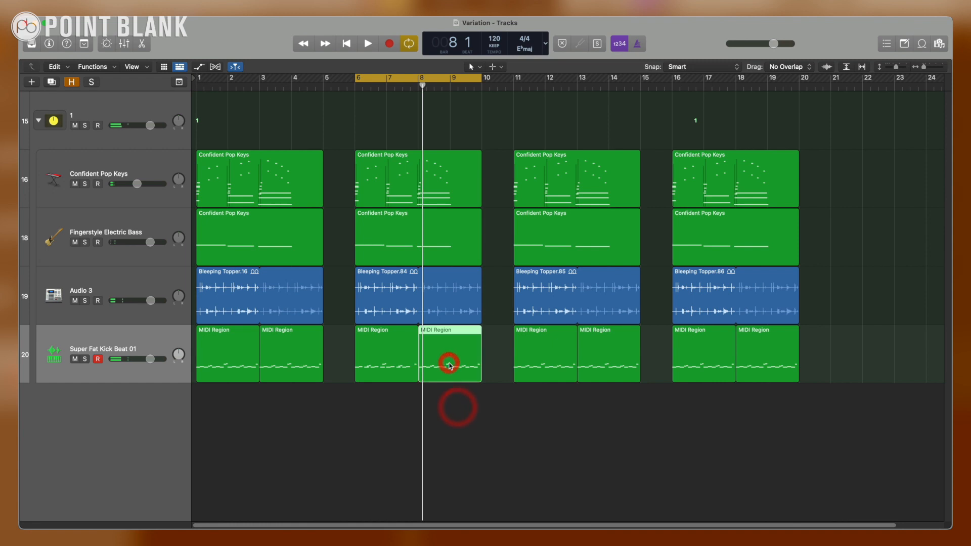
key(Delete)
click(398, 362)
key(super+r)
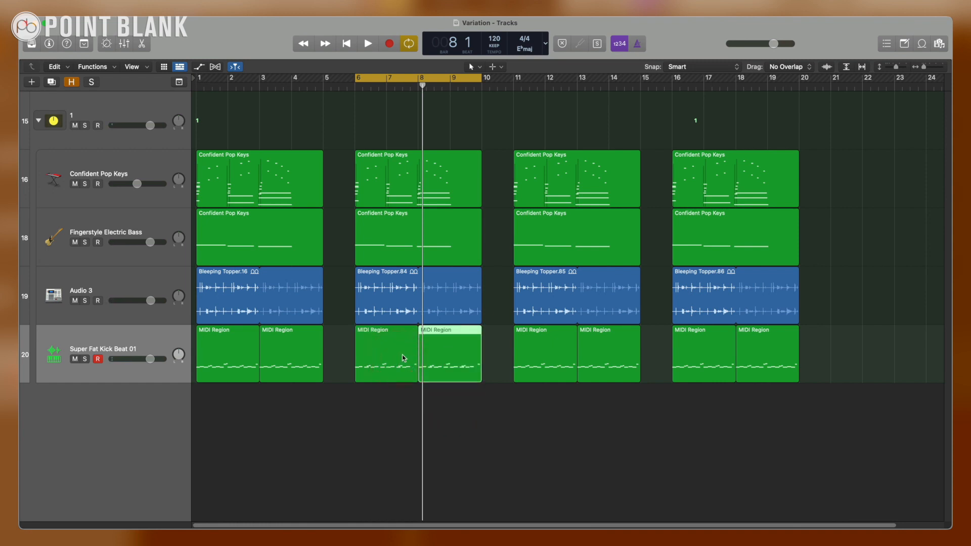
- Select all regions between bars 6 and 10 and open their MIDI notes together for editing
drag(353, 127, 477, 357)
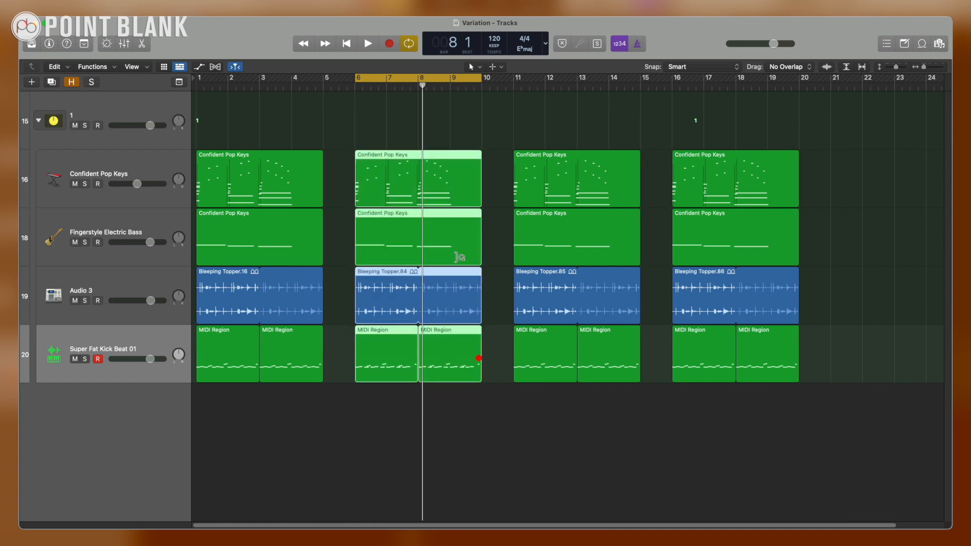
double_click(417, 183)
scroll(435, 393, down, 4)
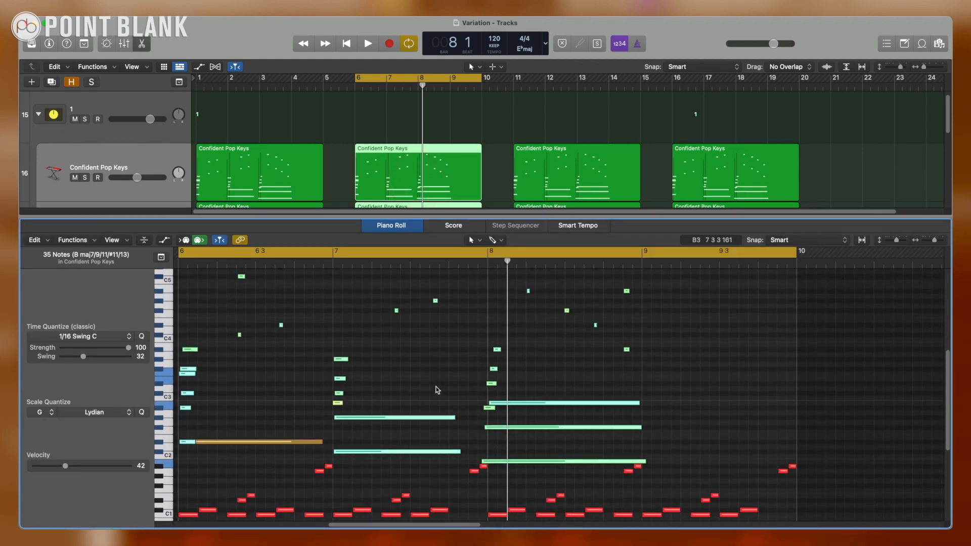
- Quantize all notes in the selected bar 6–10 regions to 1/16 Swing C
click(438, 351)
key(super+a)
key(z)
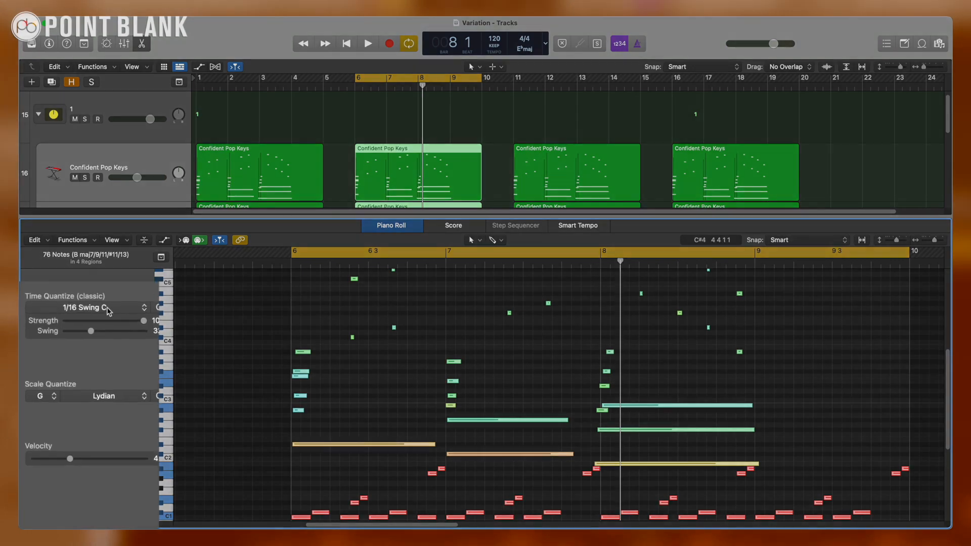
click(96, 336)
scroll(138, 414, down, 5)
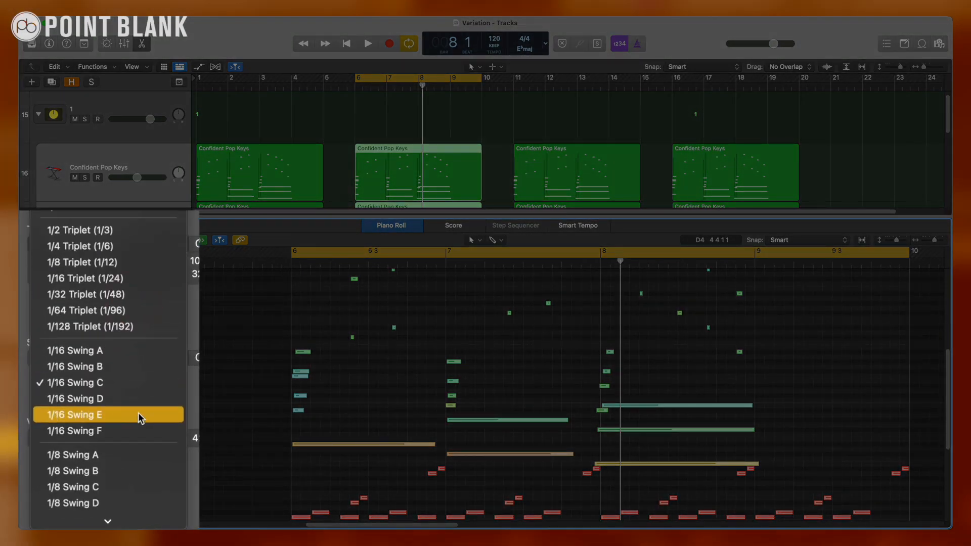
click(117, 381)
scroll(550, 399, down, 2)
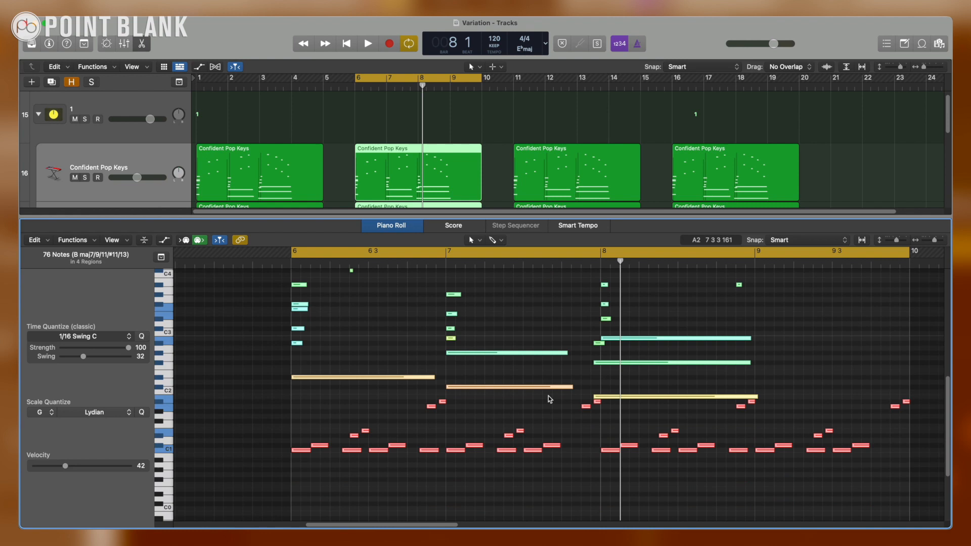
- Trim the two early sustained notes to start at bar 8 and move the early A#2 note closer to the bar line
click(652, 318)
drag(602, 378, 606, 393)
drag(615, 357, 601, 397)
drag(596, 342, 600, 342)
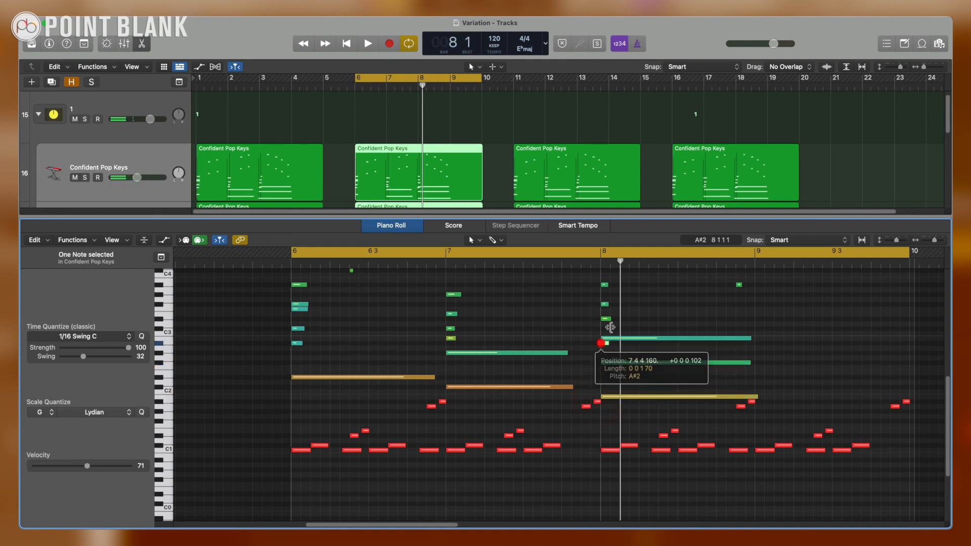
click(632, 306)
- Play back the edited variation in bars 6–10 and close the note editor
key(space)
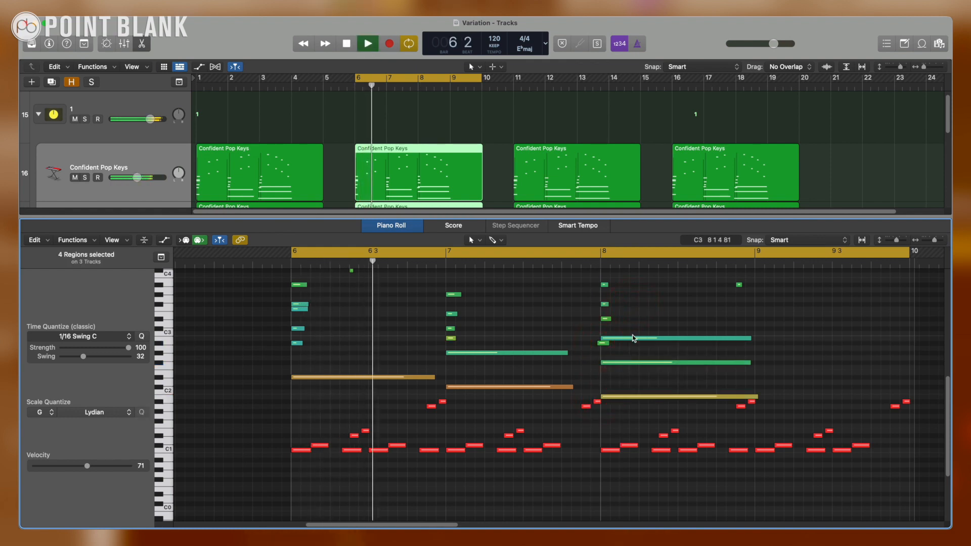
key(e)
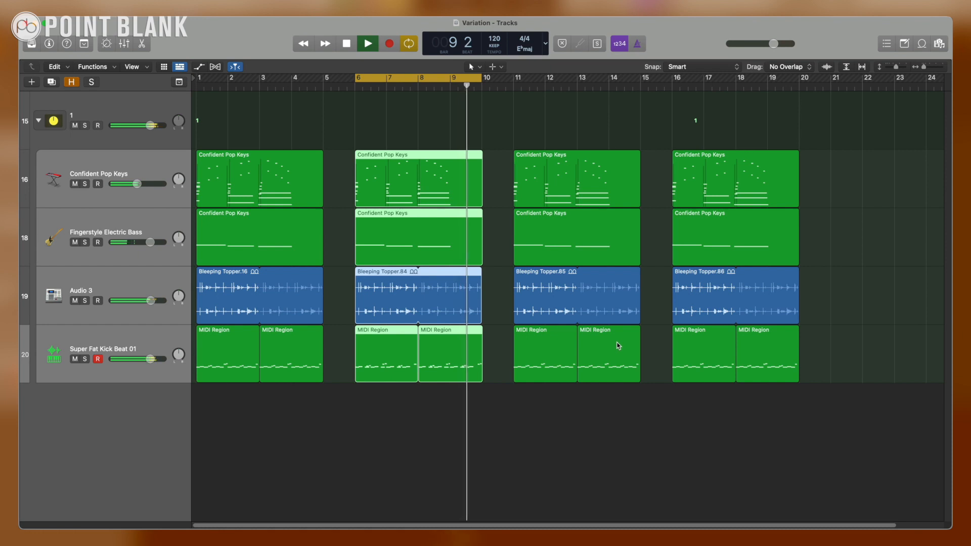
key(space)
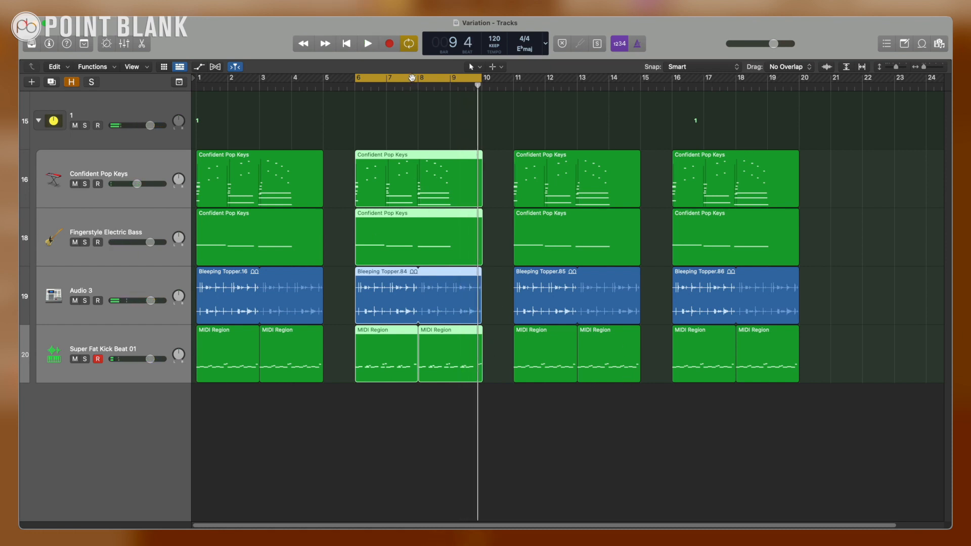
- Move the cycle range to bars 11–15 and open the third Confident Pop Keys region for note editing
drag(412, 78, 570, 80)
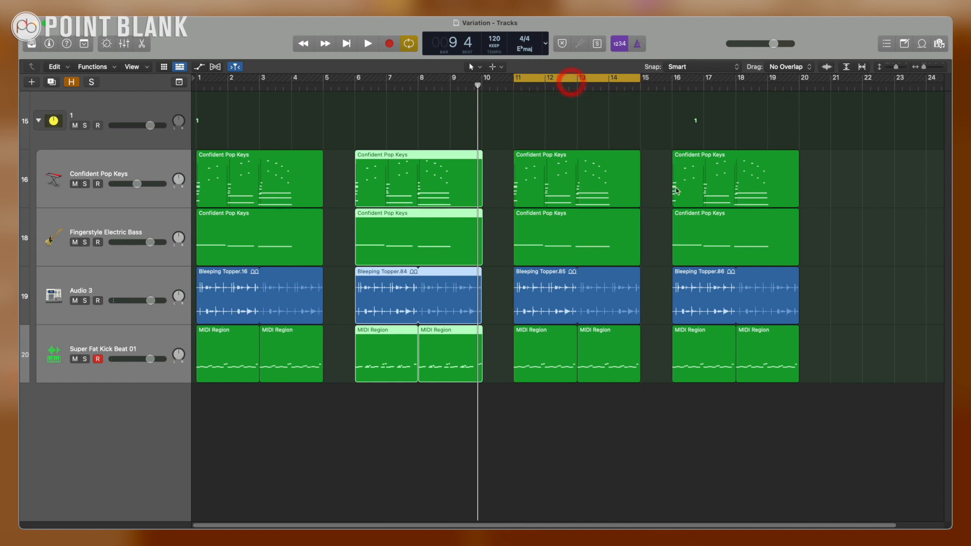
click(604, 121)
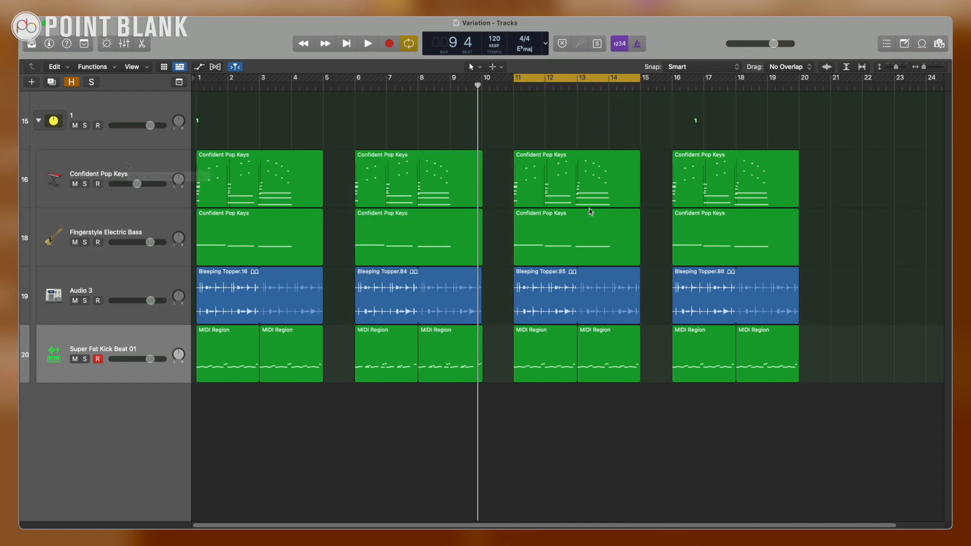
click(127, 166)
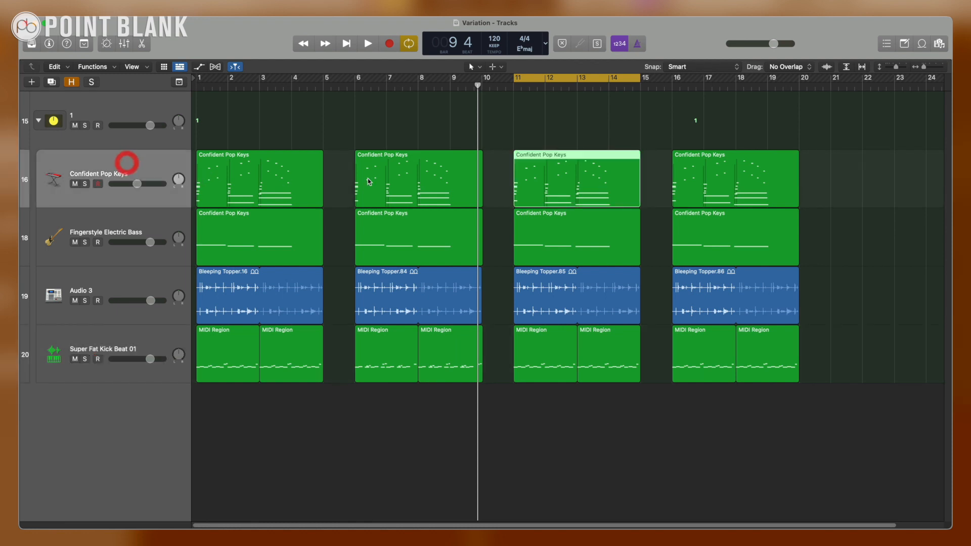
double_click(582, 168)
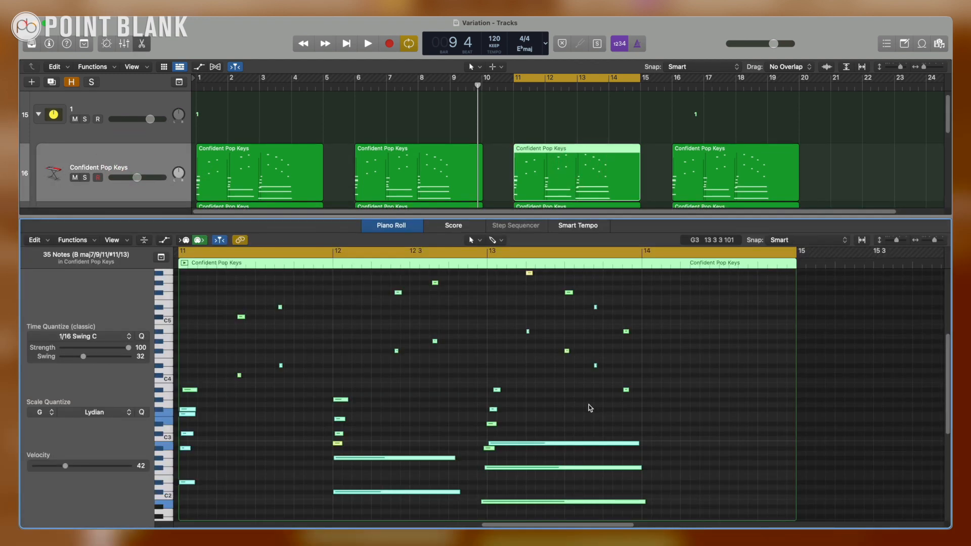
scroll(591, 408, left, 3)
scroll(403, 421, up, 2)
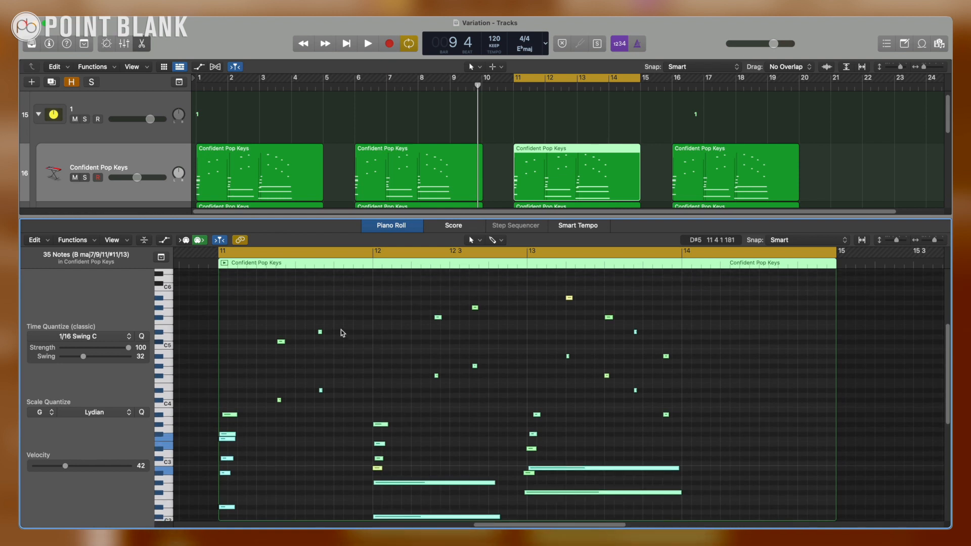
- Mute the highest chord note at the start of bars 11, 12 and 13 in the Confident Pop Keys region
click(363, 331)
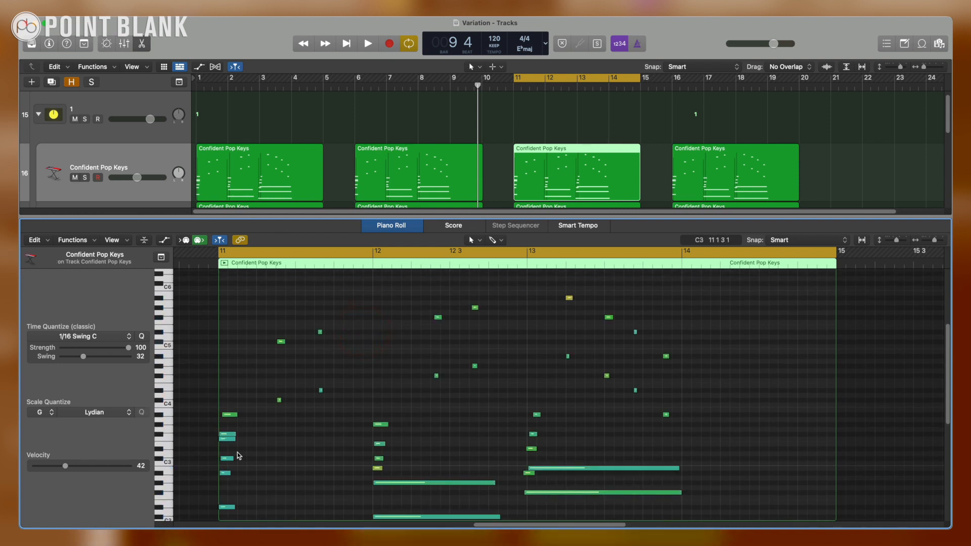
scroll(223, 377, down, 2)
click(229, 390)
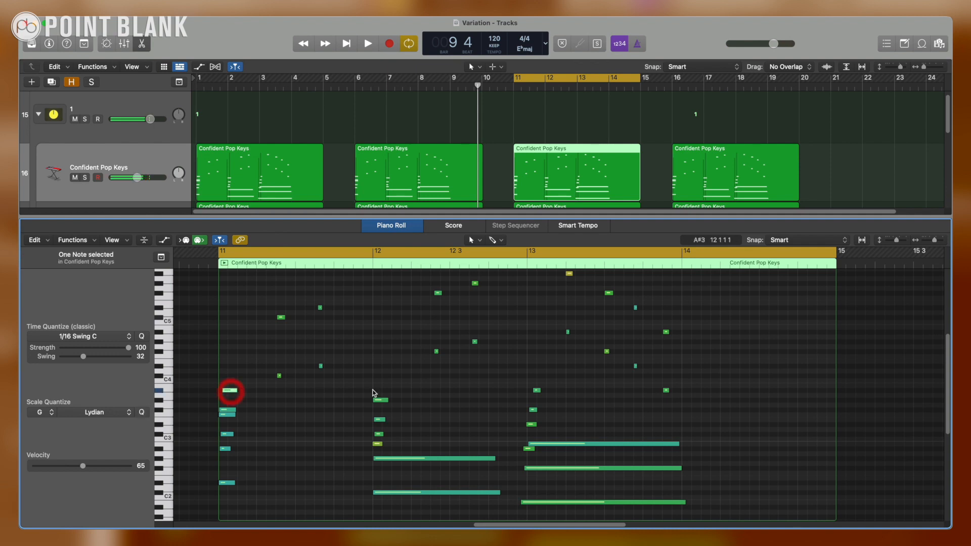
shift+click(380, 400)
shift+click(537, 390)
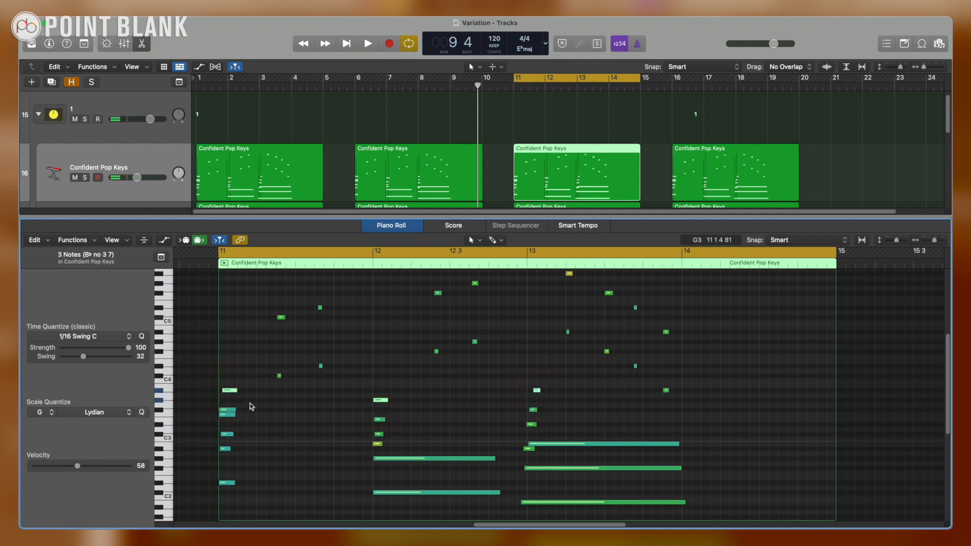
click(233, 389)
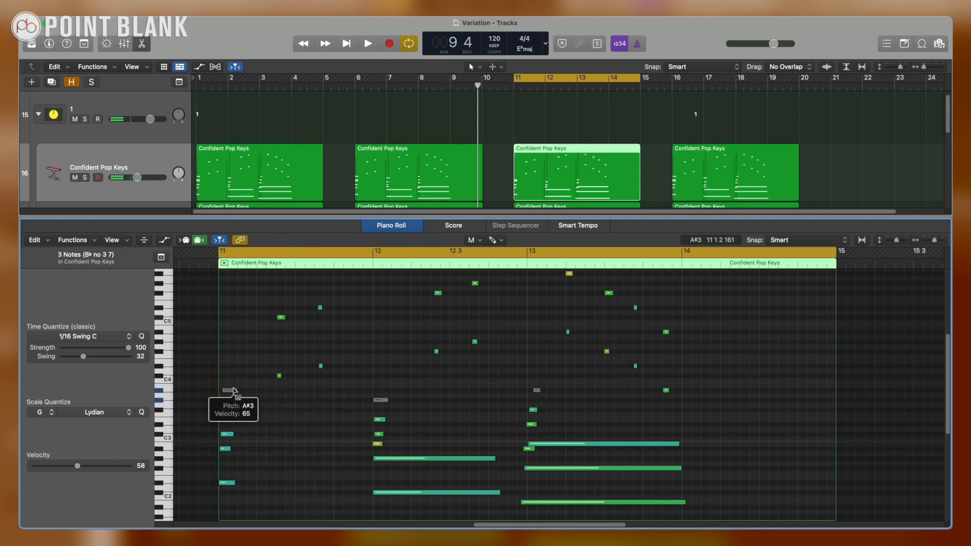
- Transpose all the melody notes above the chords in bars 11–13 down one octave
scroll(298, 381, up, 2)
drag(259, 314, 329, 410)
drag(389, 329, 508, 411)
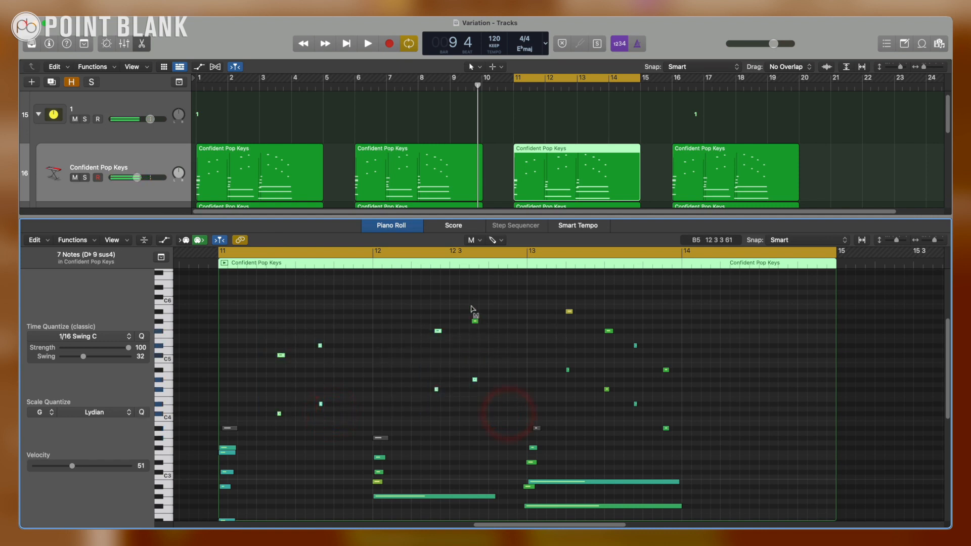
drag(550, 297, 728, 442)
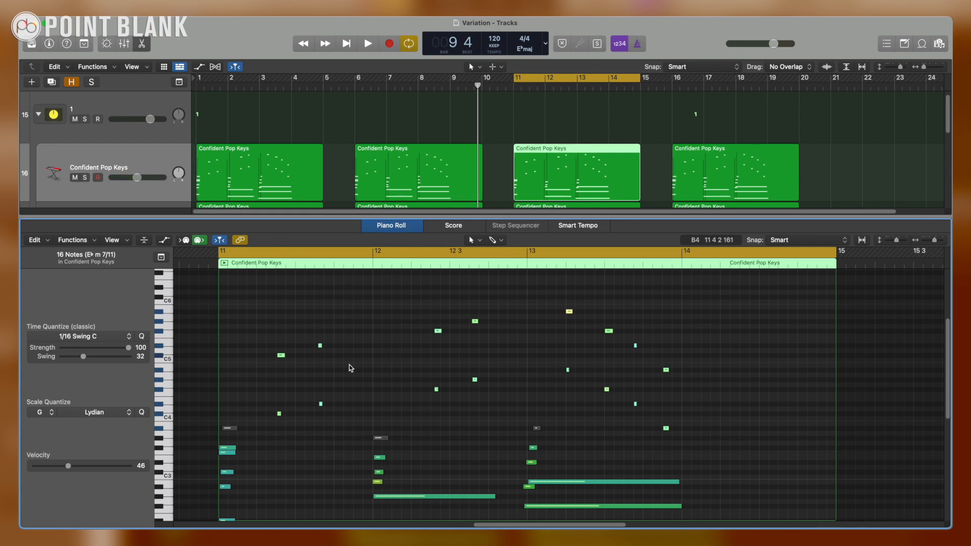
key(alt+shift+Down)
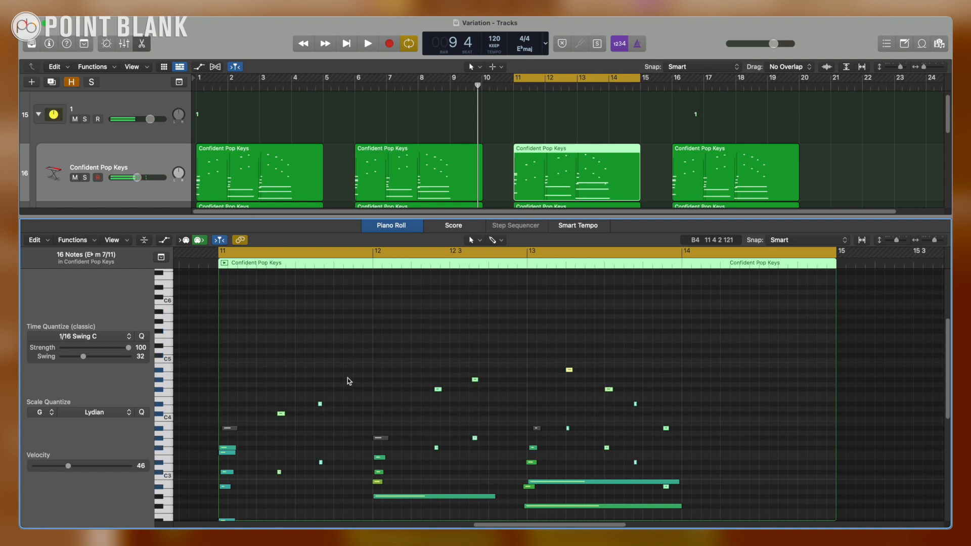
- Lower the eight upper-line melody notes across bars 11–13 by seven semitones, bringing the first one from C4 to F3
scroll(352, 395, down, 5)
click(288, 343)
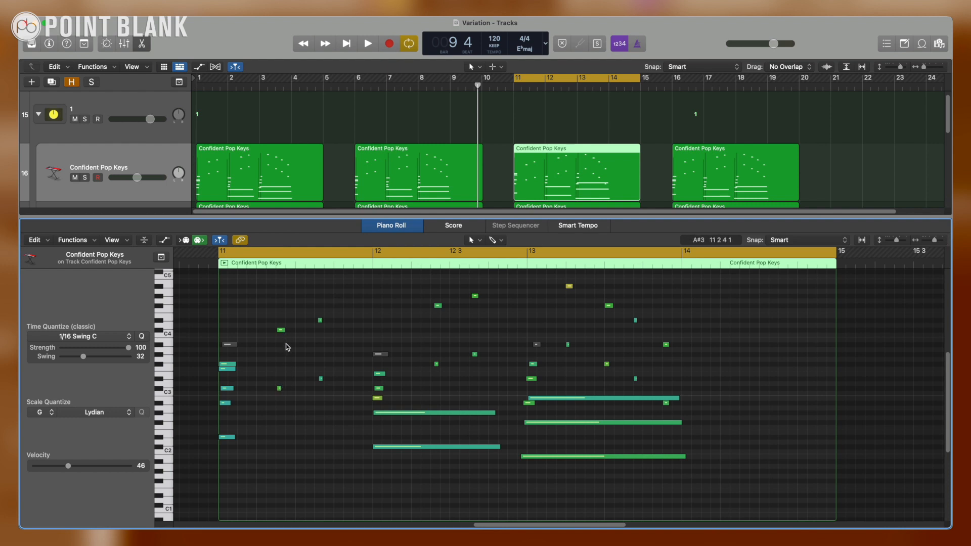
drag(275, 309, 347, 356)
drag(419, 292, 474, 327)
drag(563, 288, 673, 358)
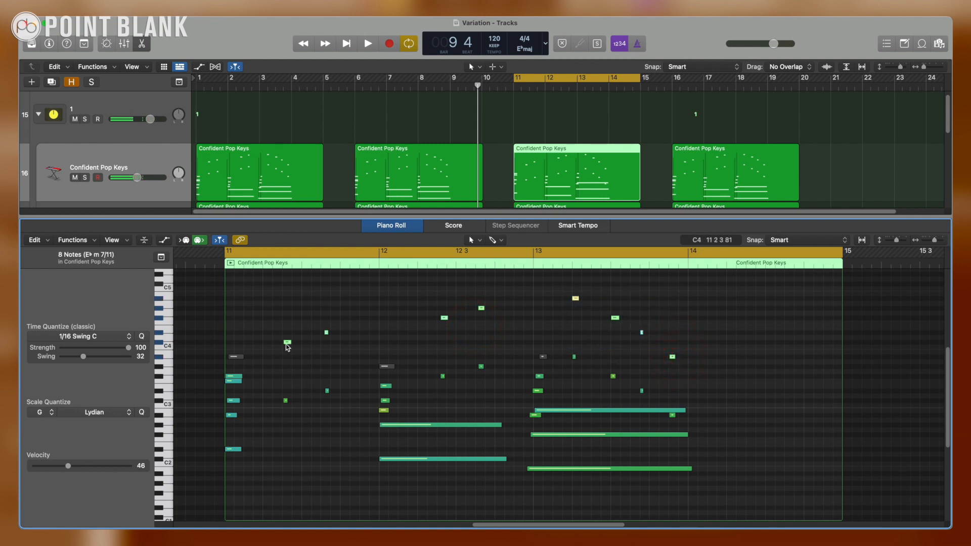
drag(288, 346, 287, 379)
click(280, 322)
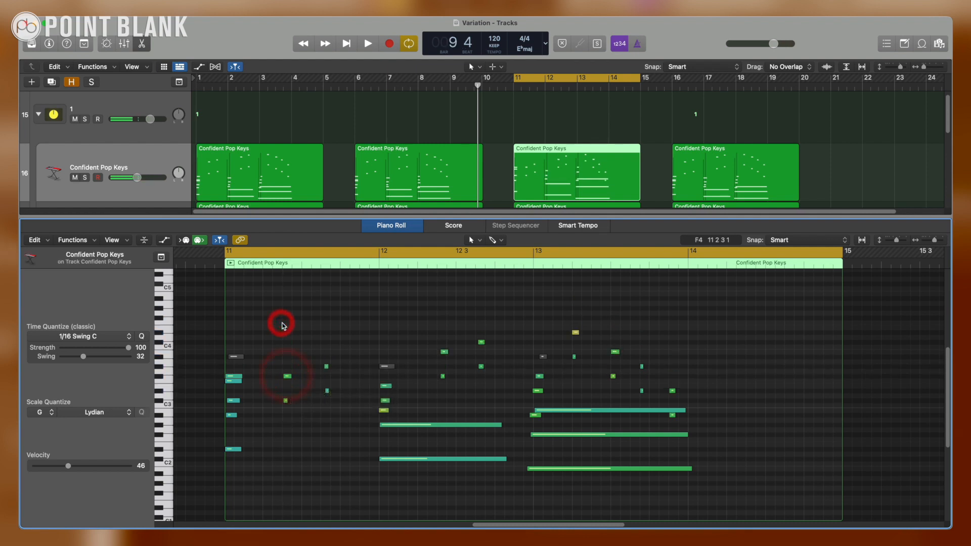
- Play back the edited variation in bars 11–15 and close the note editor
key(space)
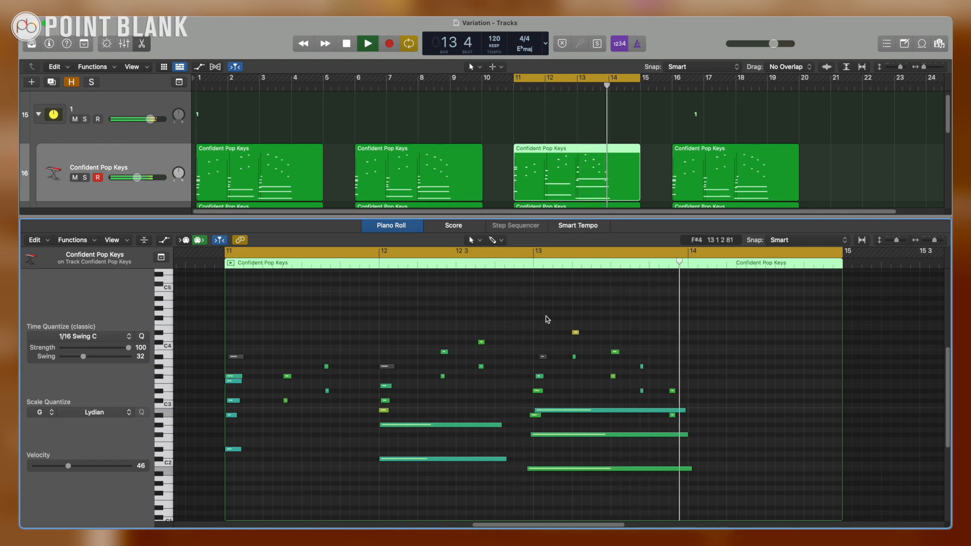
key(space)
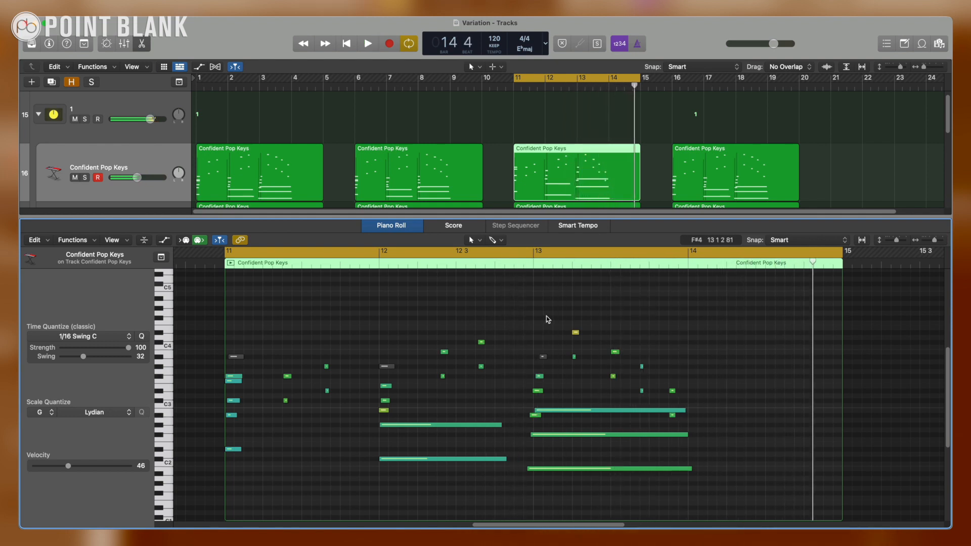
key(e)
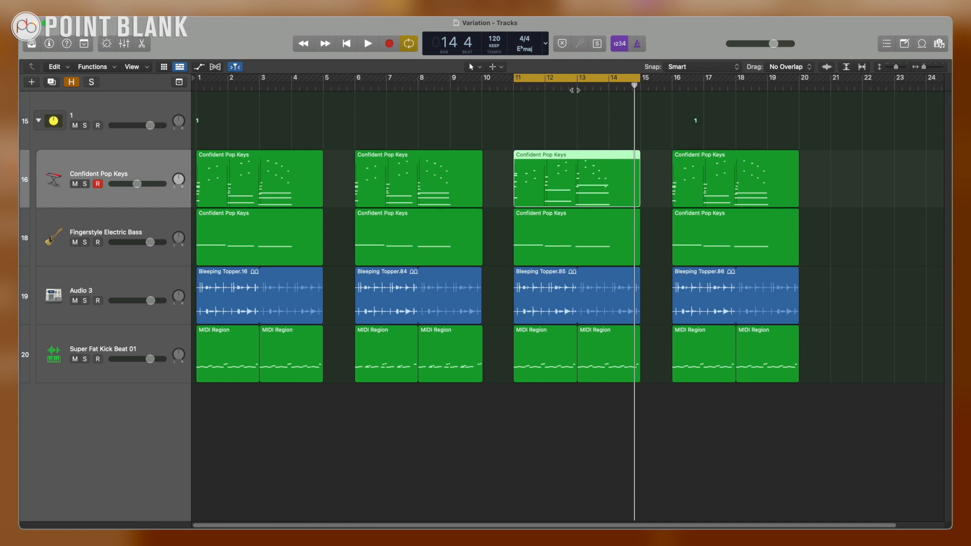
- Move the cycle range to bars 16–20 and place the fourth Confident Pop Keys region on a duplicate of its track
drag(573, 81, 738, 96)
click(804, 124)
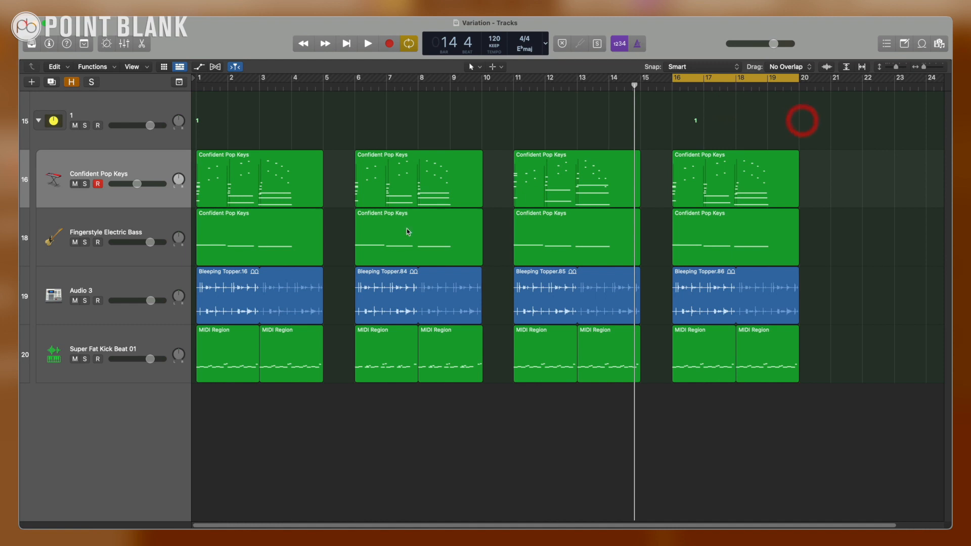
click(101, 157)
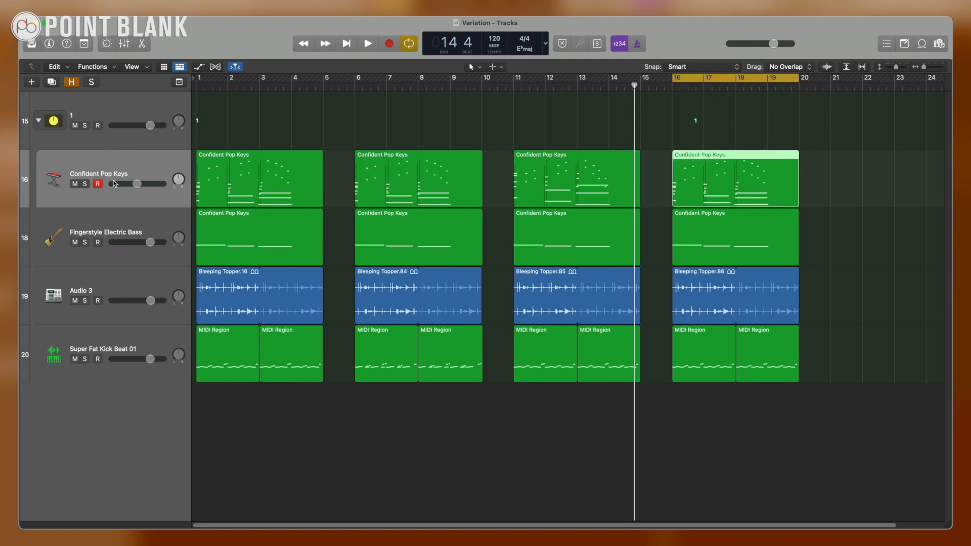
key(super+d)
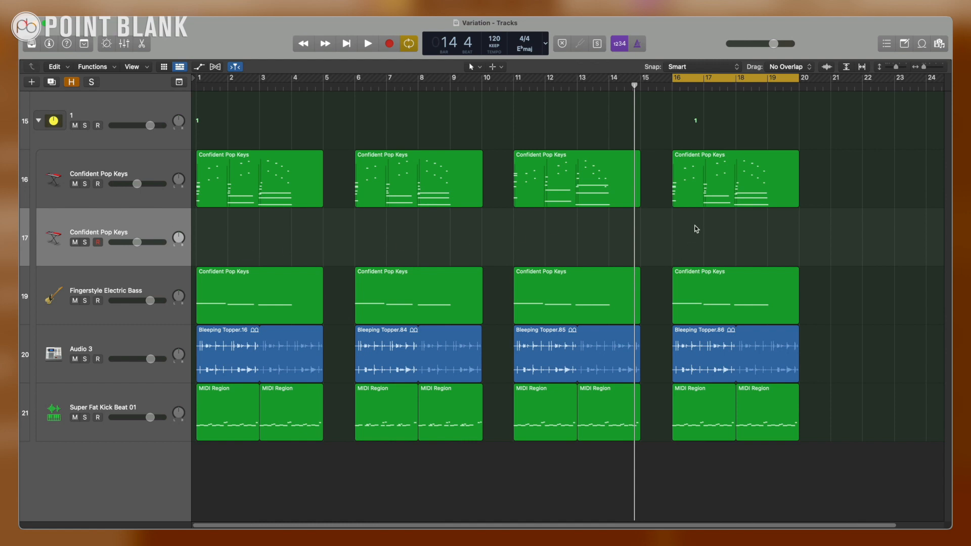
drag(713, 188, 710, 217)
drag(713, 229, 712, 225)
- Replace the Sampler instrument on the duplicated Confident Pop Keys track with Sculpture
click(168, 225)
key(i)
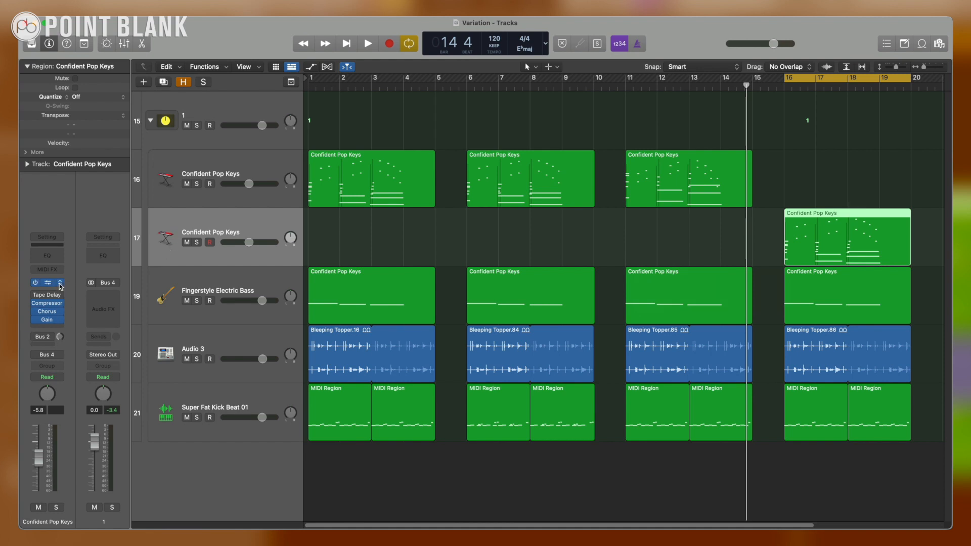
click(60, 283)
mouse_move(118, 401)
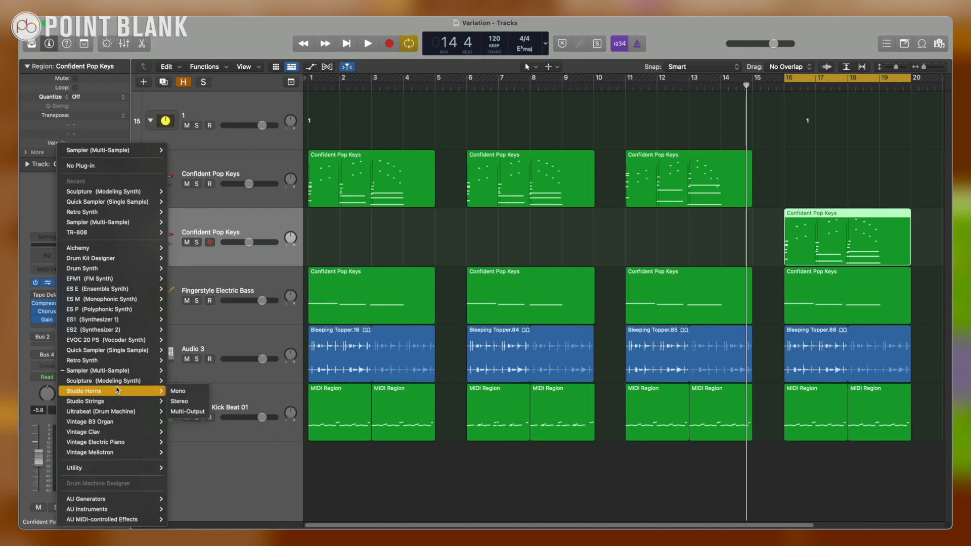
mouse_move(117, 381)
click(176, 380)
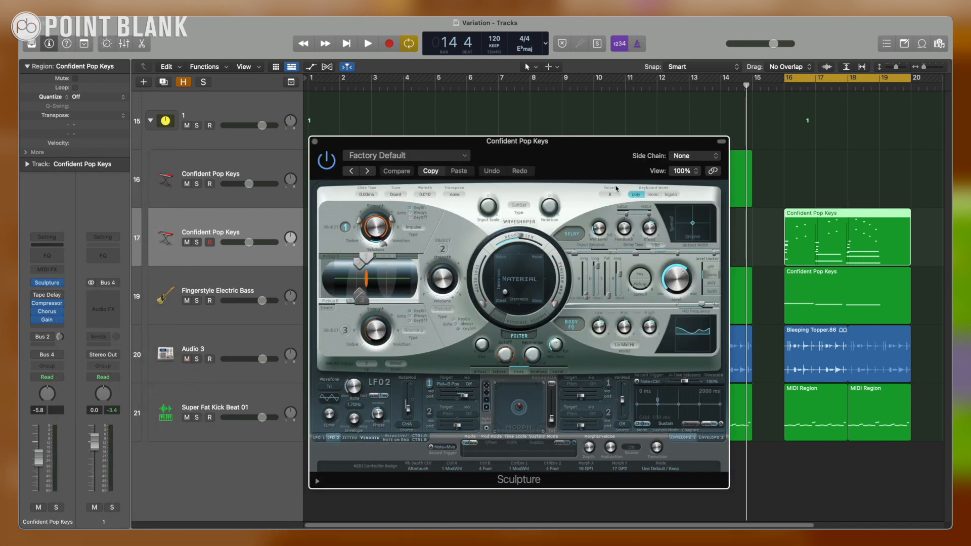
- Load the Artificial Flavors preset from Sculpture's 02 Modeled Pads category
click(464, 156)
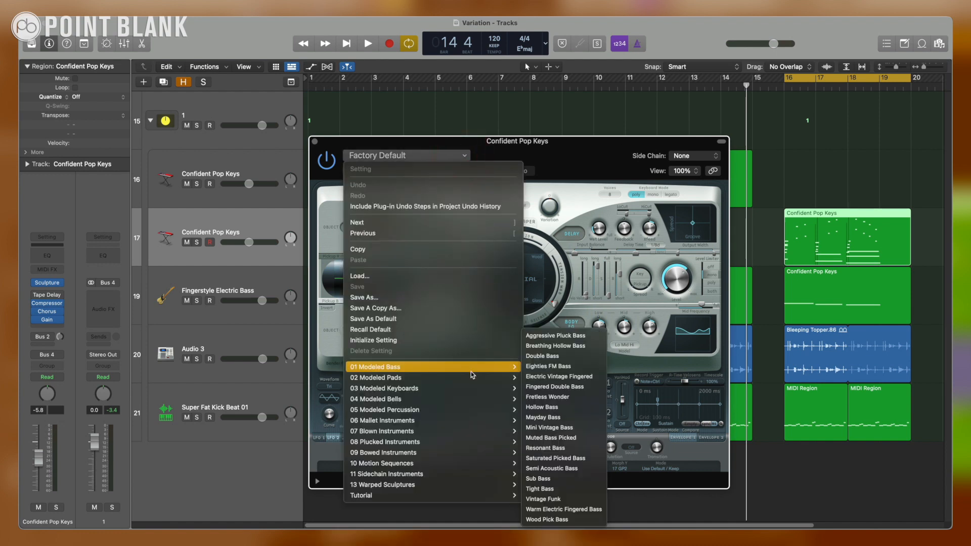
mouse_move(432, 390)
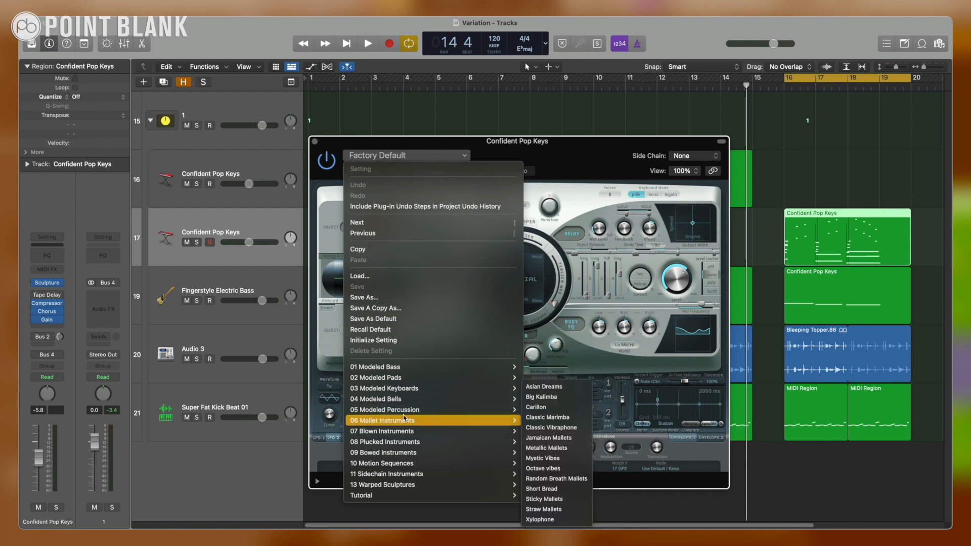
mouse_move(431, 463)
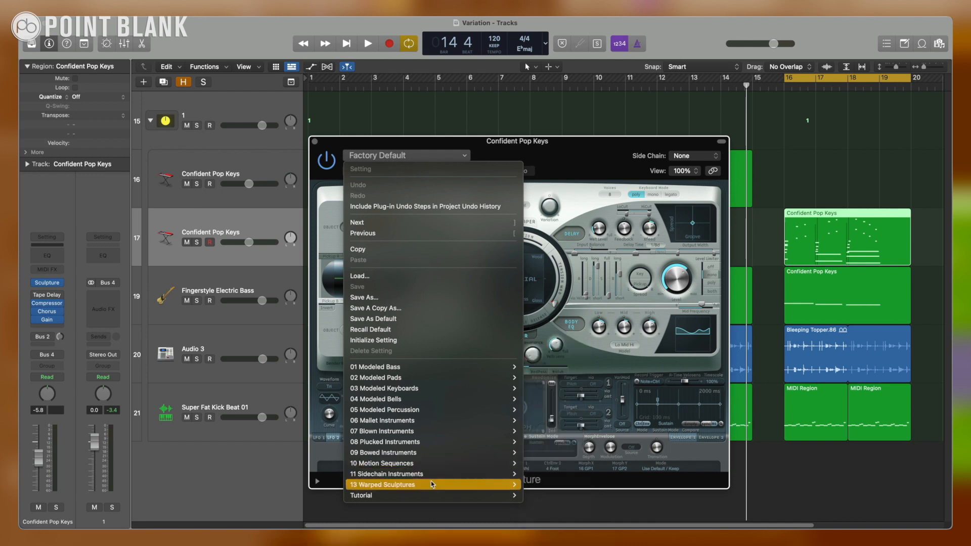
mouse_move(427, 487)
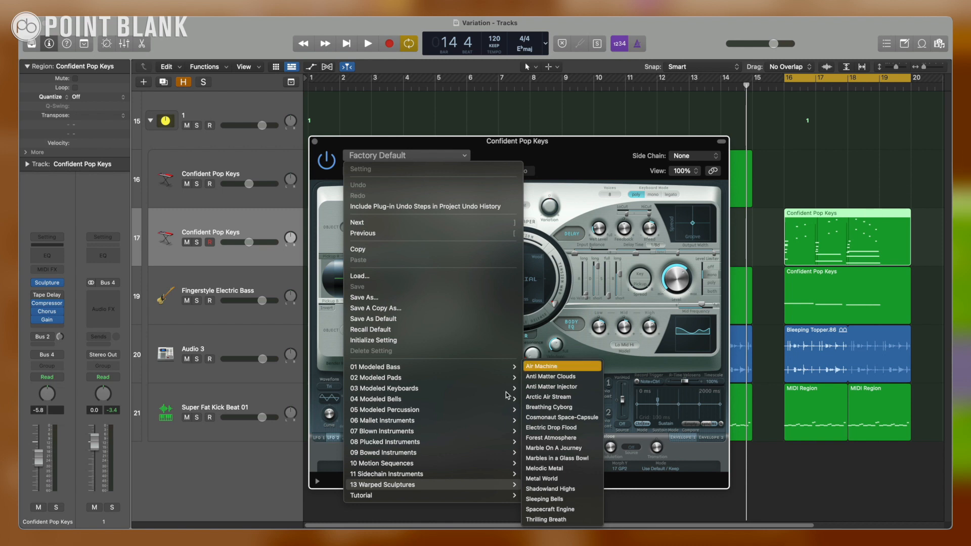
mouse_move(392, 383)
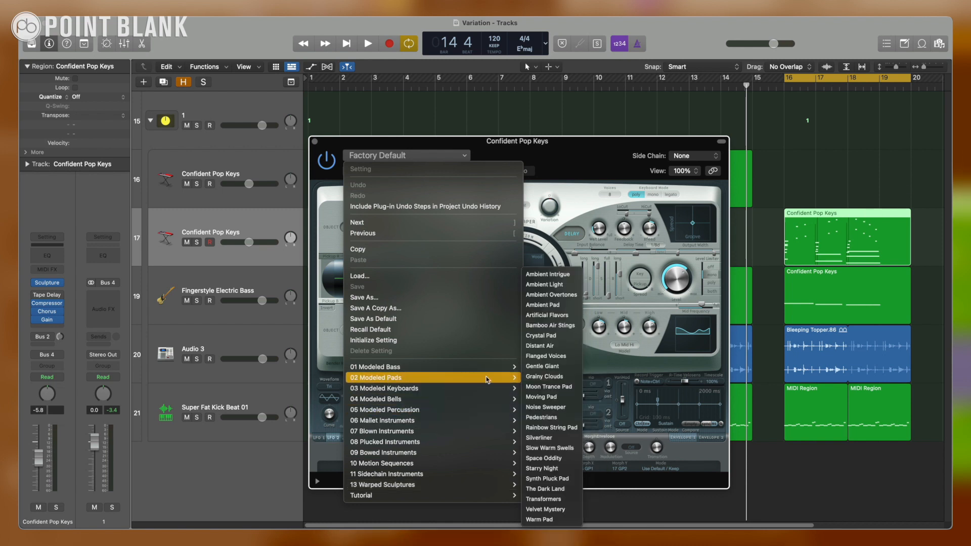
click(558, 312)
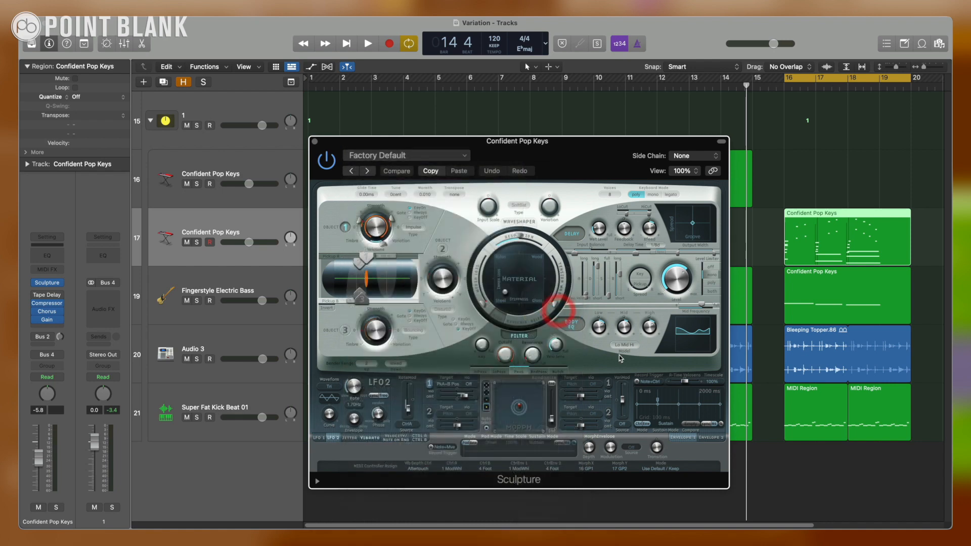
- During playback, lower the duplicated track's volume to -24.0 dB and switch Sculpture to the Crystal Pad preset
key(space)
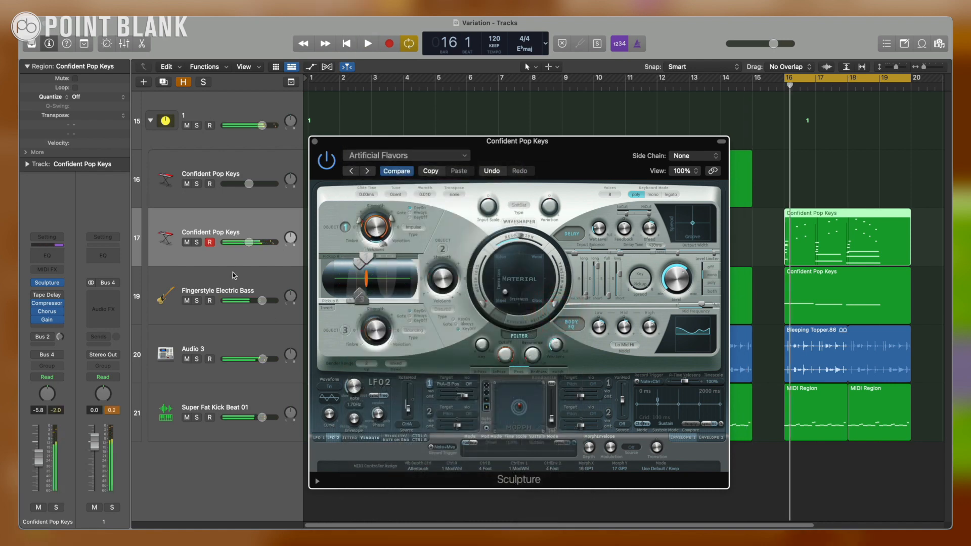
drag(248, 242, 227, 246)
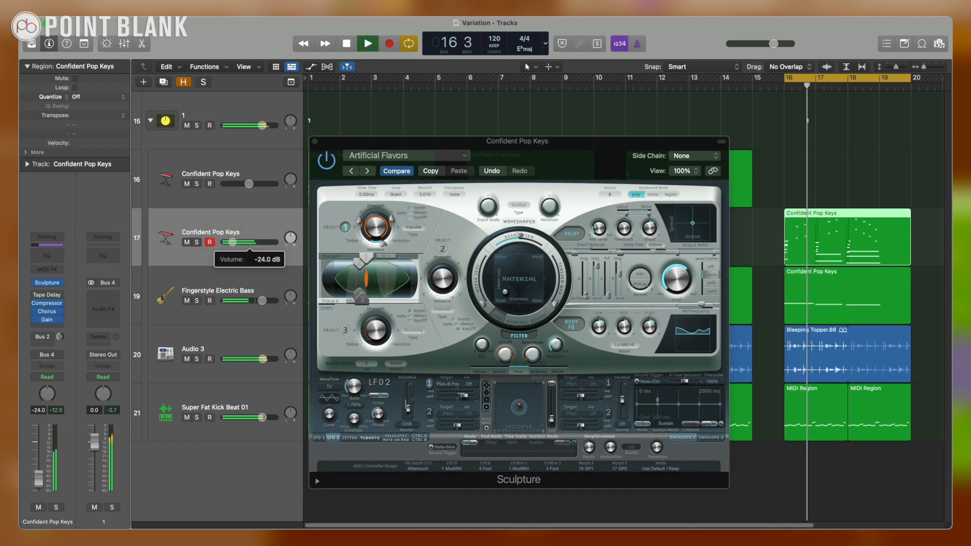
click(368, 171)
click(367, 171)
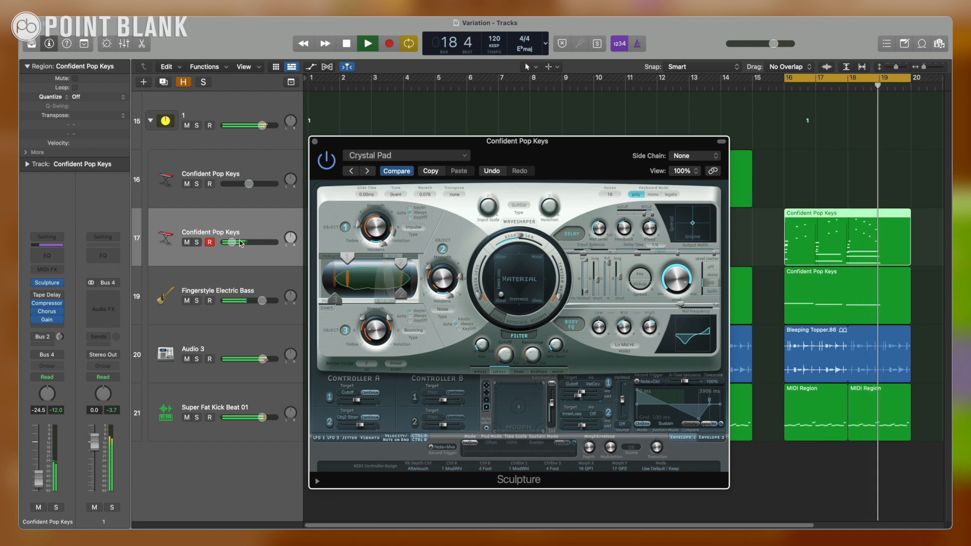
drag(232, 242, 233, 242)
key(space)
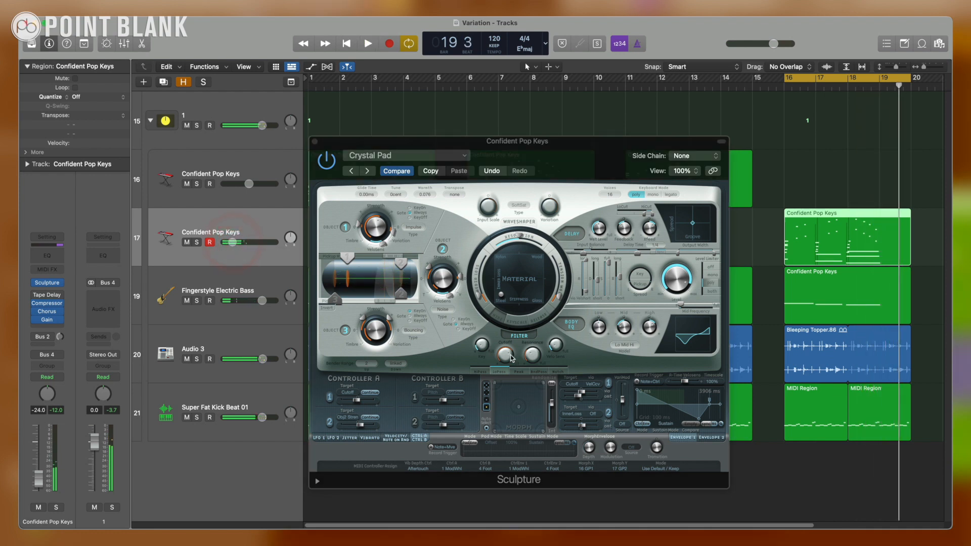
- Adjust Sculpture's filter cutoff, raise the duplicated track's volume to -19.0 dB during playback, and close the plug-in
mouse_move(508, 356)
mouse_down()
mouse_move(509, 371)
mouse_move(504, 356)
mouse_up()
key(space)
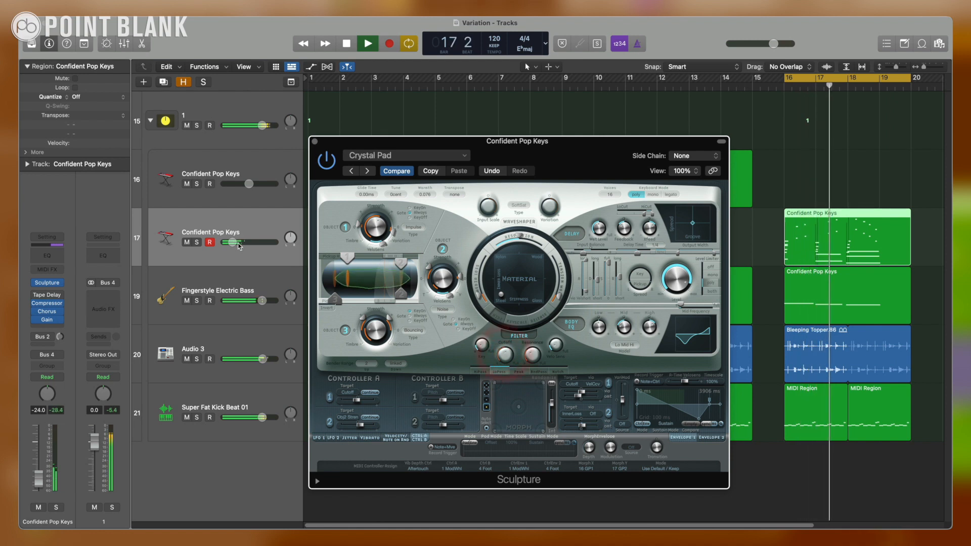
drag(232, 242, 234, 242)
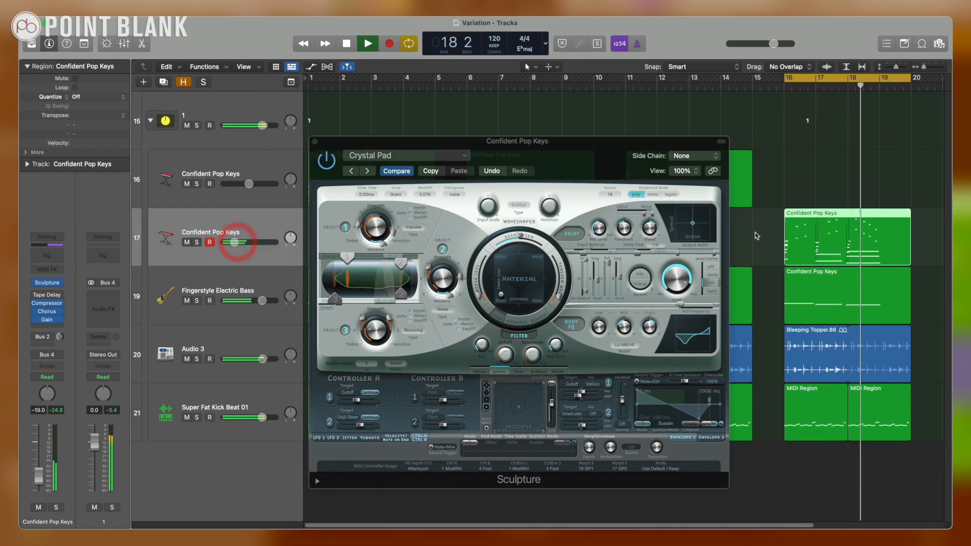
click(314, 141)
key(space)
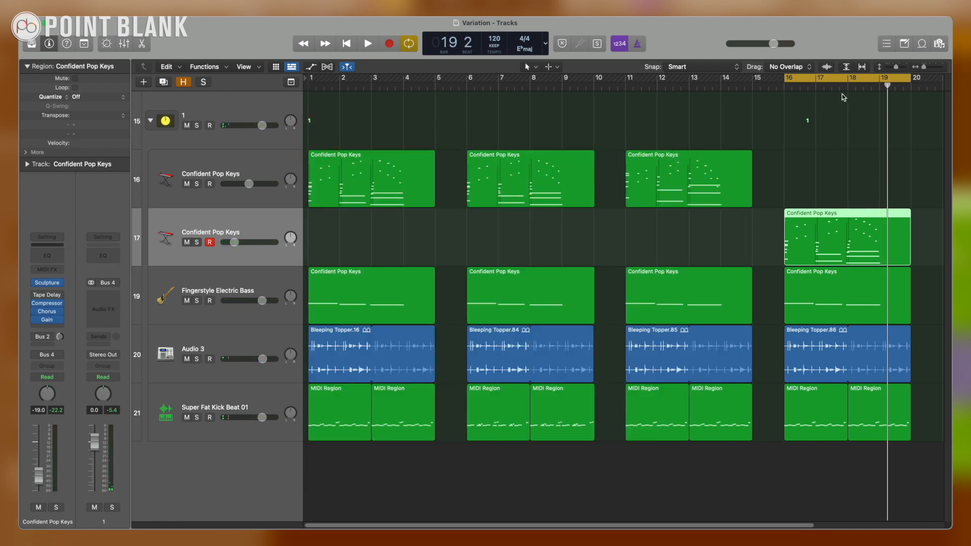
- Turn off cycle mode and play the arrangement from bar 1 with the inspector hidden
click(839, 80)
key(super+Left)
key(super+Left)
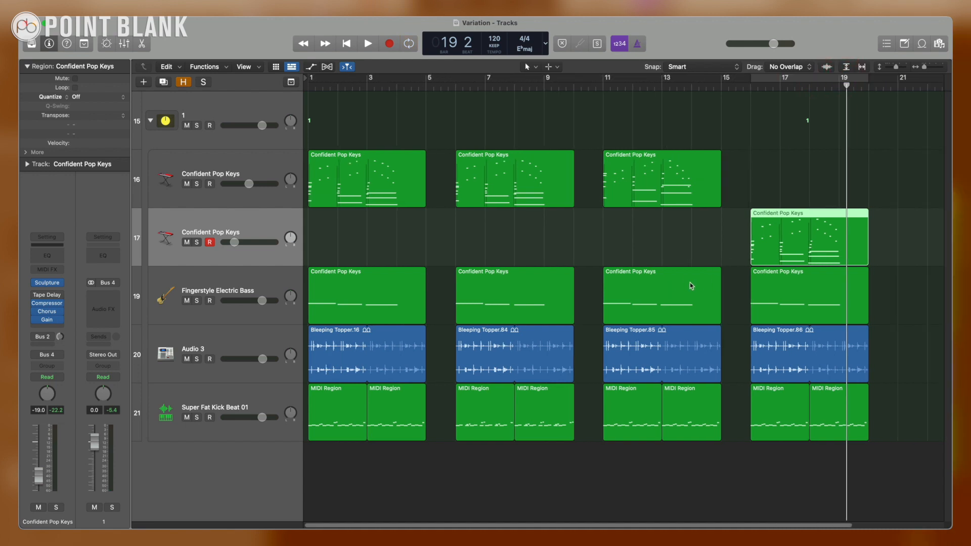
click(308, 88)
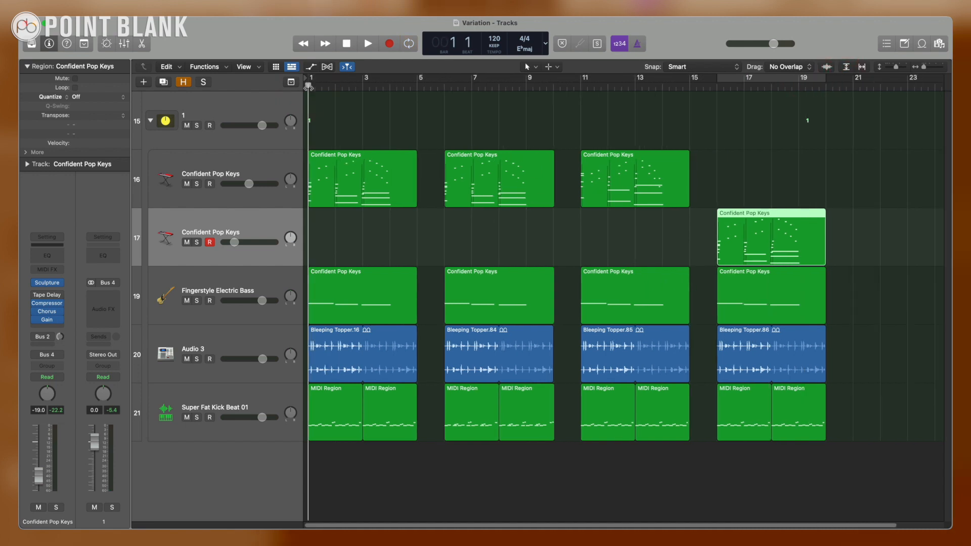
key(space)
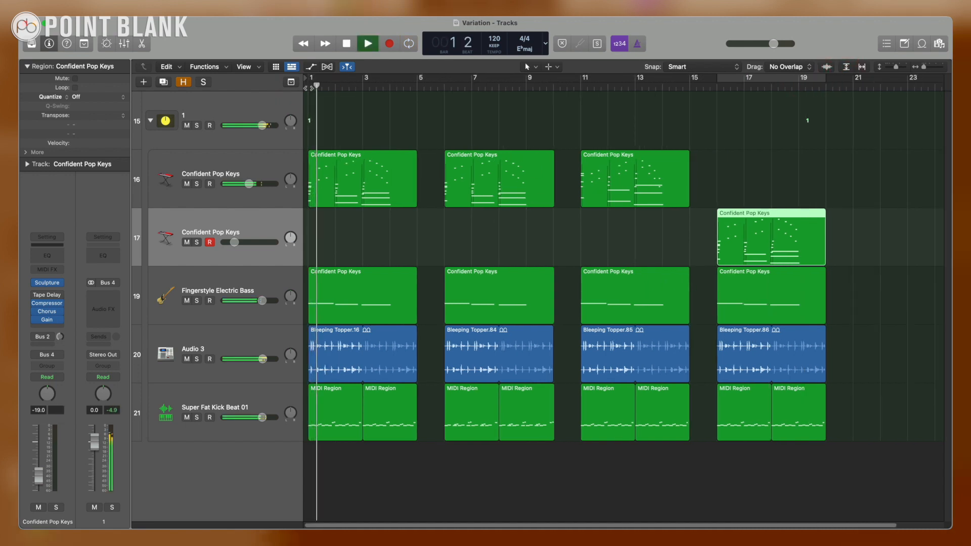
key(i)
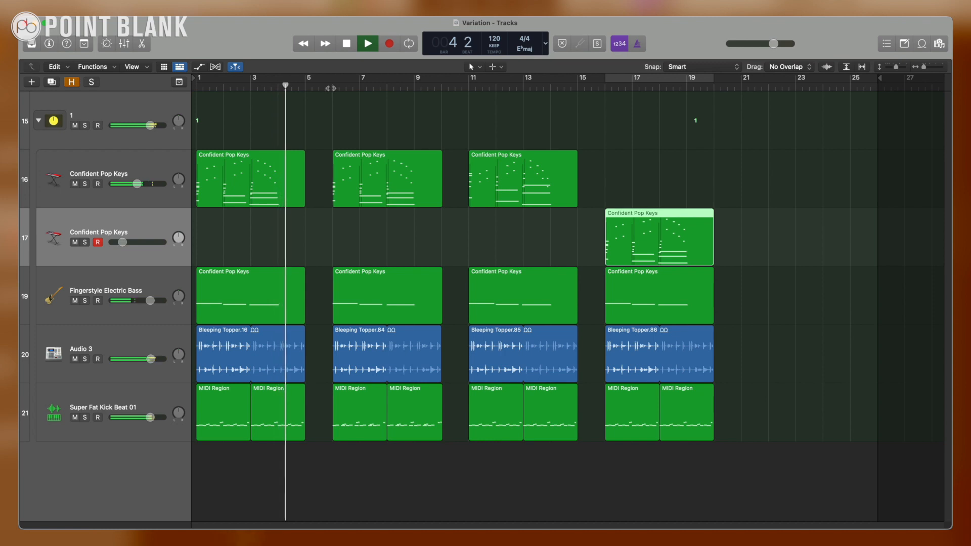
- Audition the remaining three variations in turn by jumping playback to bars 6, 11 and 16
click(331, 89)
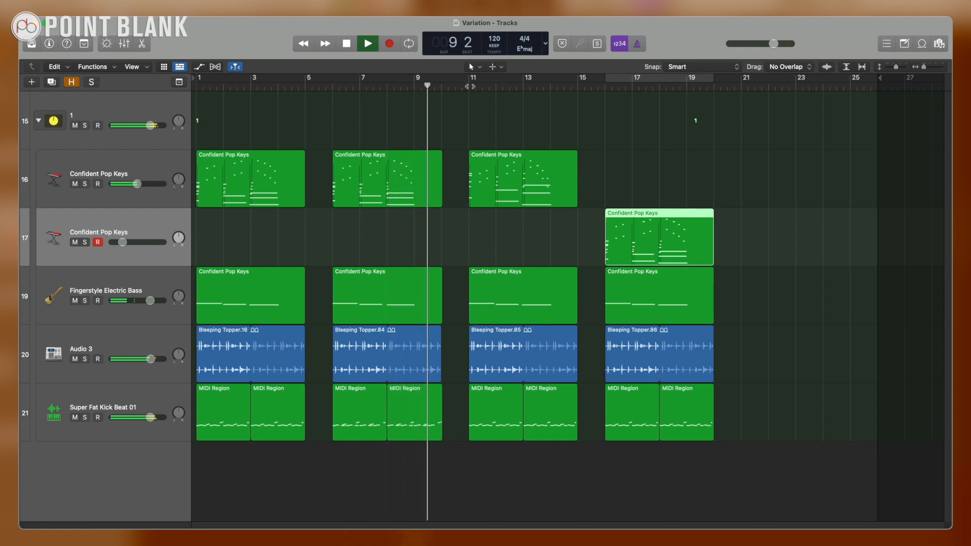
click(470, 86)
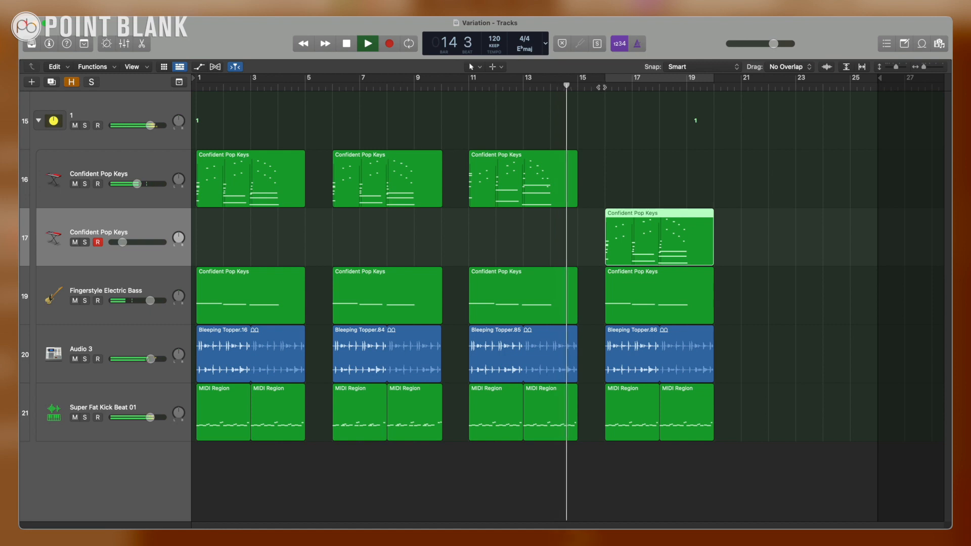
click(603, 87)
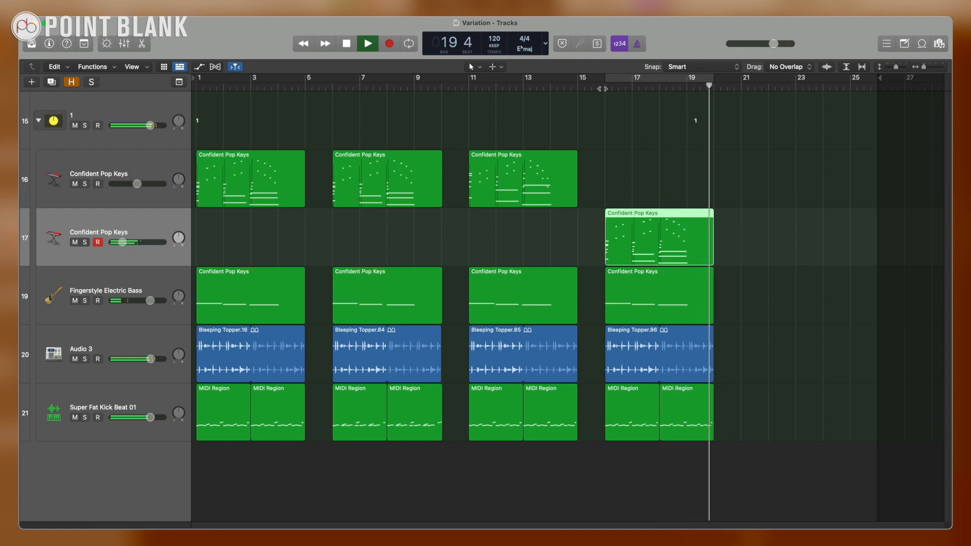
- Stop playback, delete the three variation sections at bars 6, 11 and 16, and remove the duplicated Confident Pop Keys track
key(space)
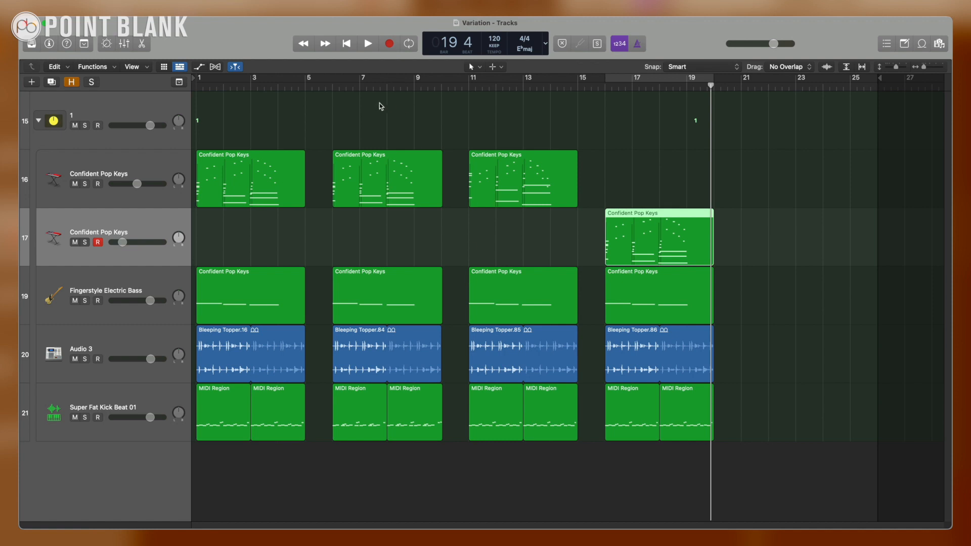
drag(343, 112, 727, 429)
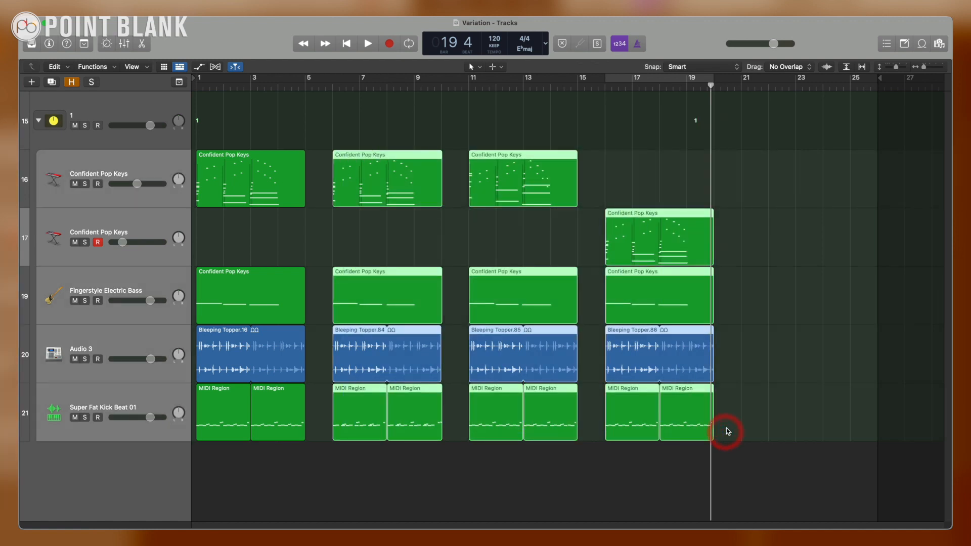
key(Delete)
key(Return)
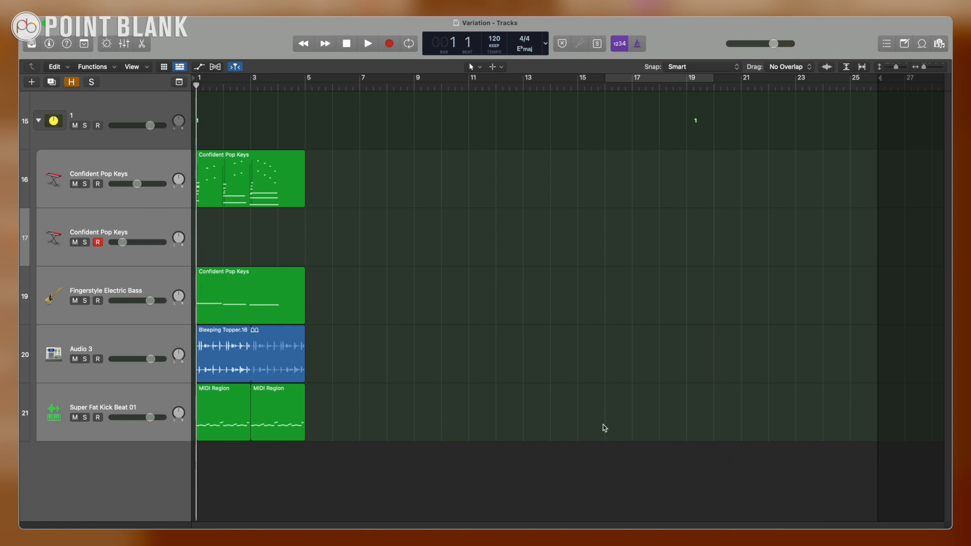
click(165, 242)
key(super+BackSpace)
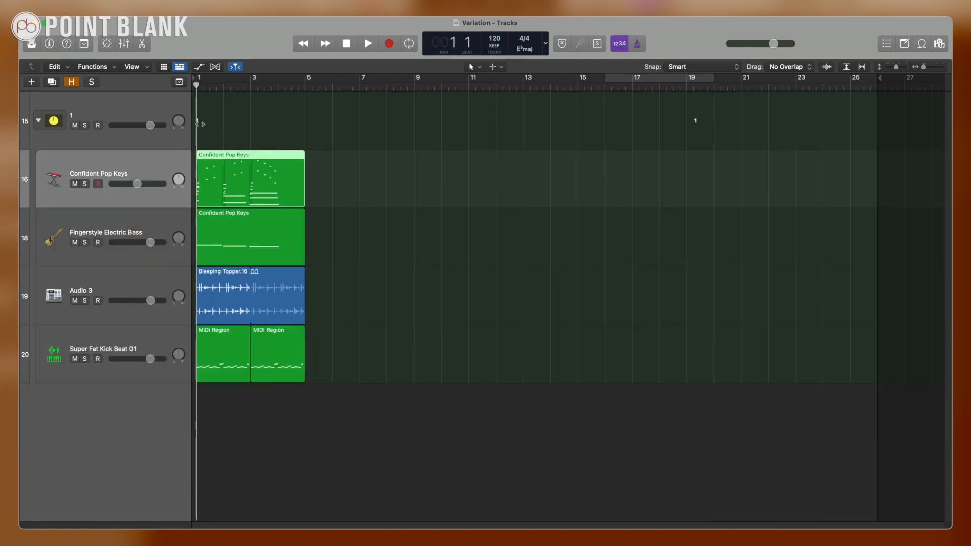
- Copy all regions of the four-bar section at bar 1 to bar 6
drag(202, 127, 322, 382)
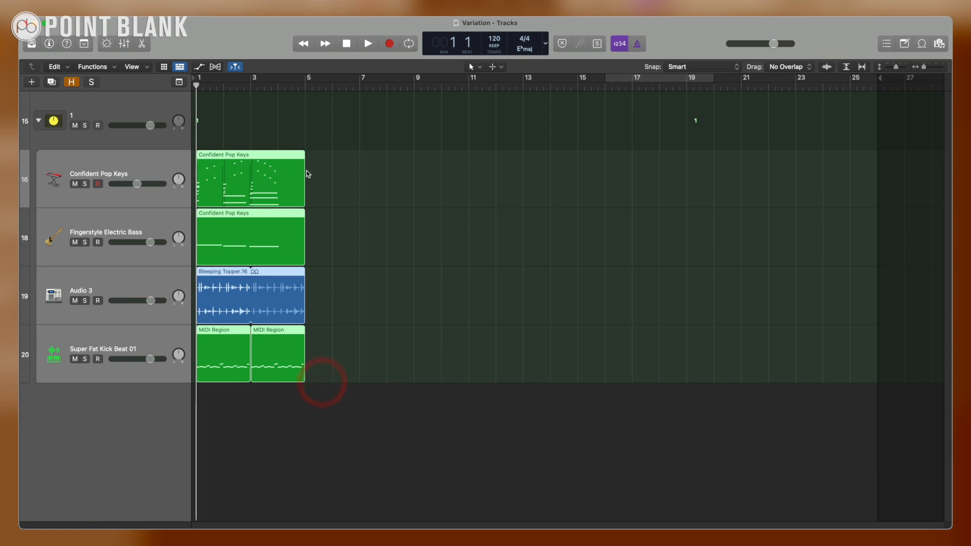
drag(303, 174, 383, 166)
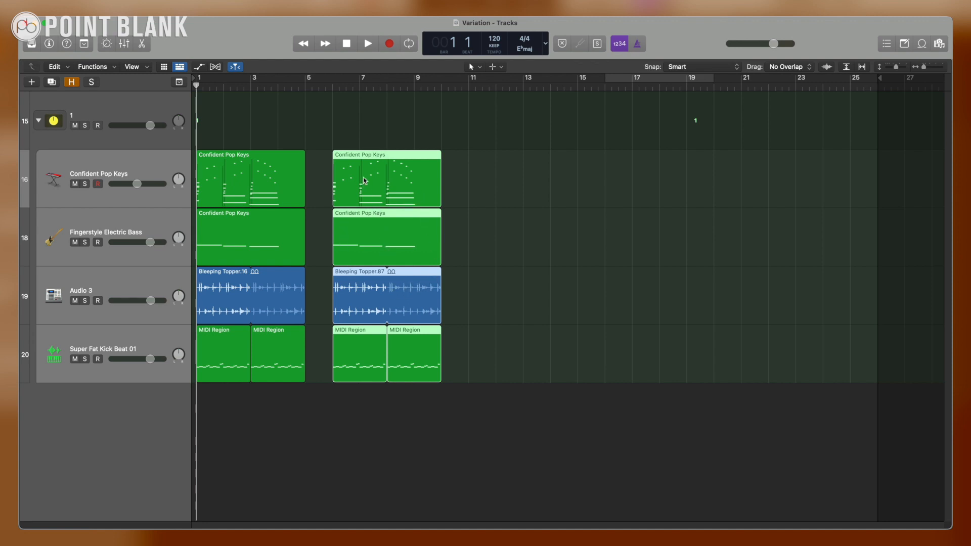
drag(362, 175, 642, 174)
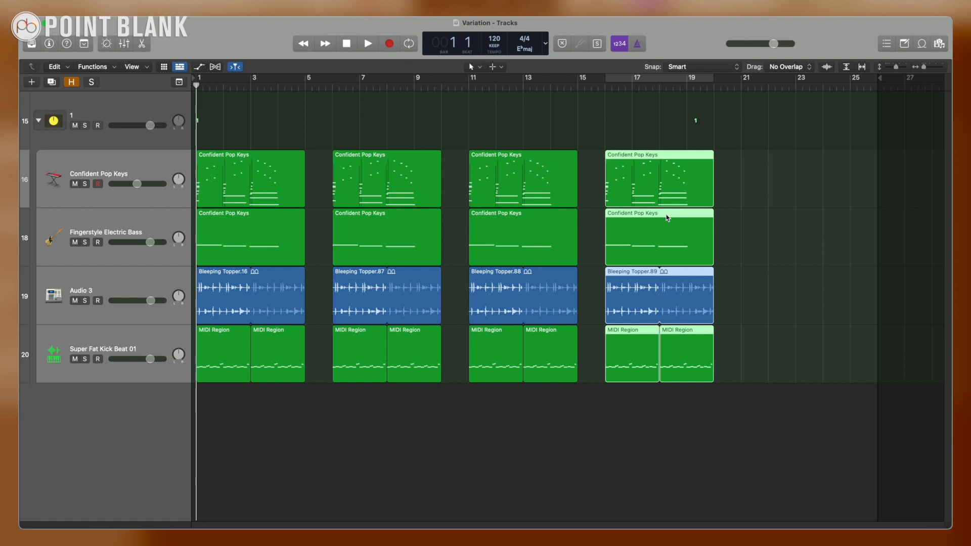
drag(481, 116, 705, 368)
key(Delete)
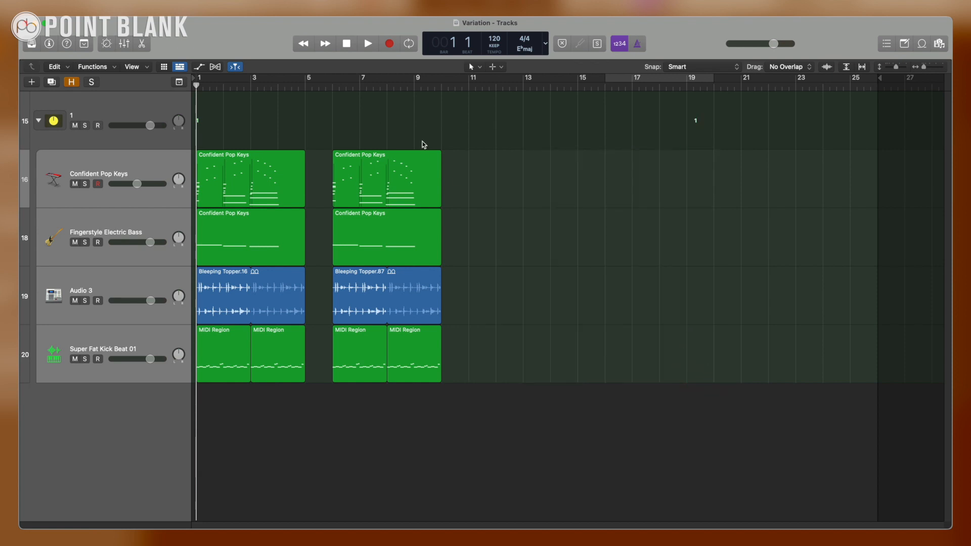
- Set the cycle range around the bar 6 copy and open its two kick beat regions in the Piano Roll
click(385, 173)
key(super+u)
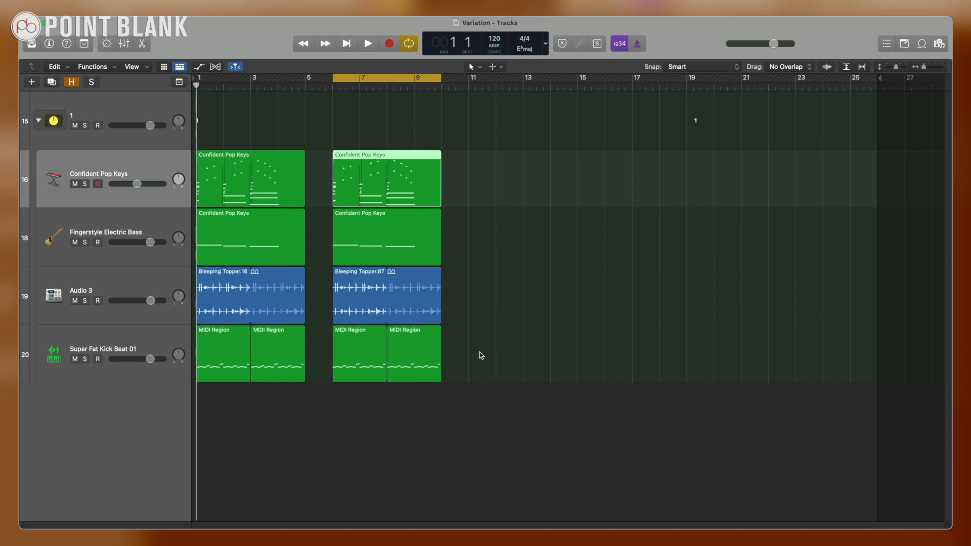
drag(480, 355, 377, 359)
double_click(371, 355)
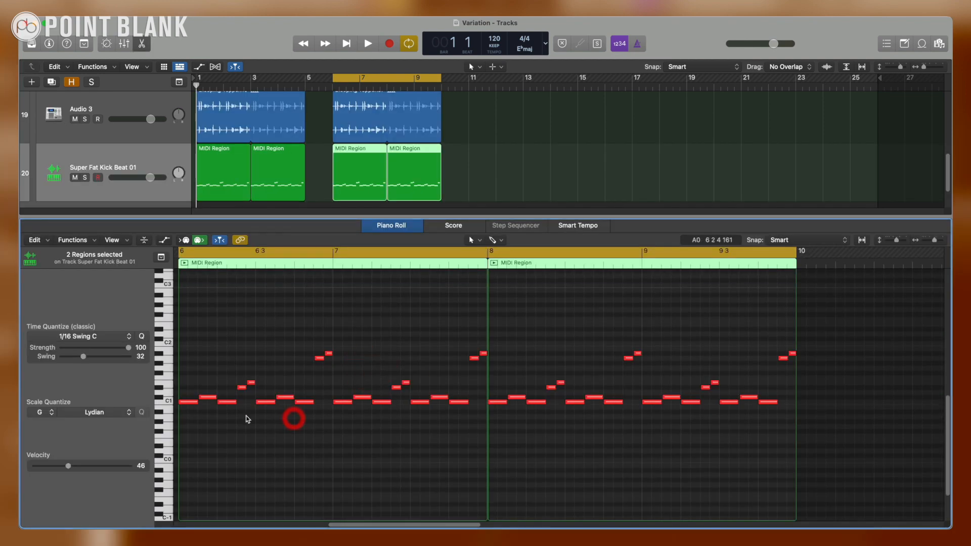
- Move the second C1 kick note of each half bar in the bar 6 region one sixteenth earlier
click(227, 402)
shift+click(304, 402)
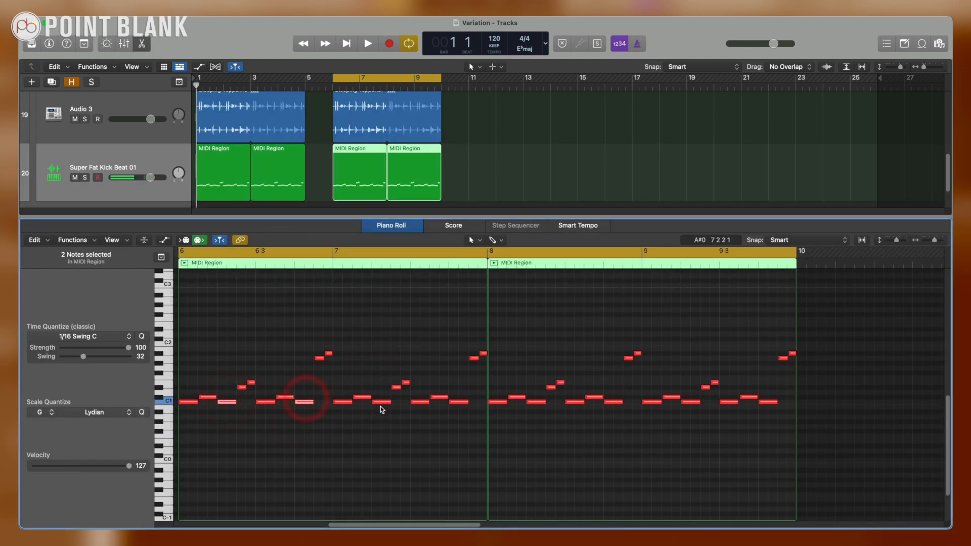
shift+click(382, 403)
shift+click(459, 402)
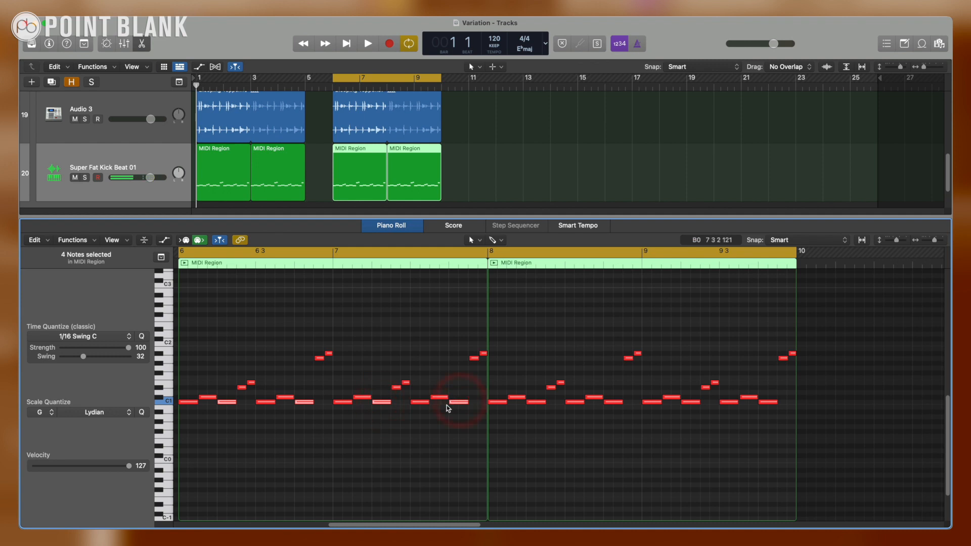
drag(456, 405, 447, 403)
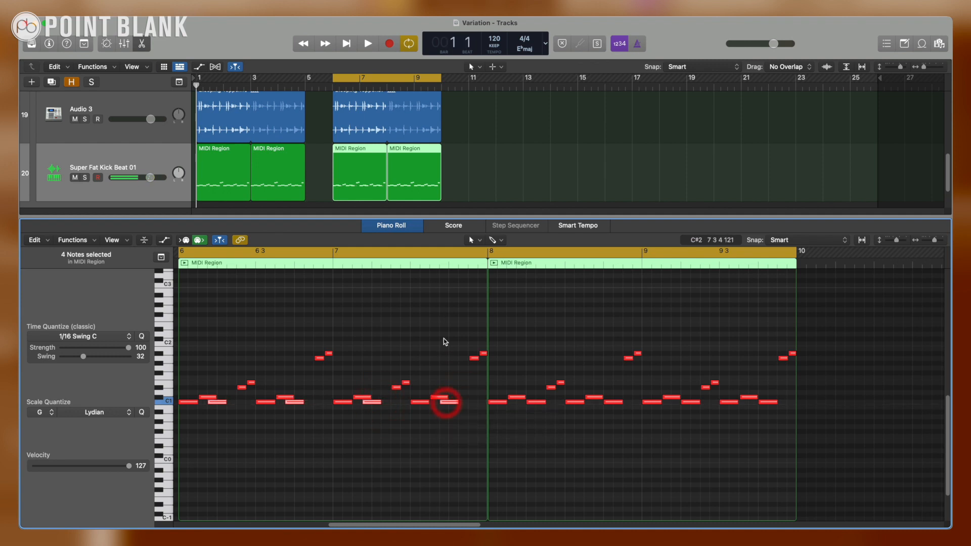
- During playback, replace the kick region at bar 8 with a repeat of the edited bar 6 region, and close the Piano Roll
click(444, 340)
key(space)
click(466, 136)
click(422, 182)
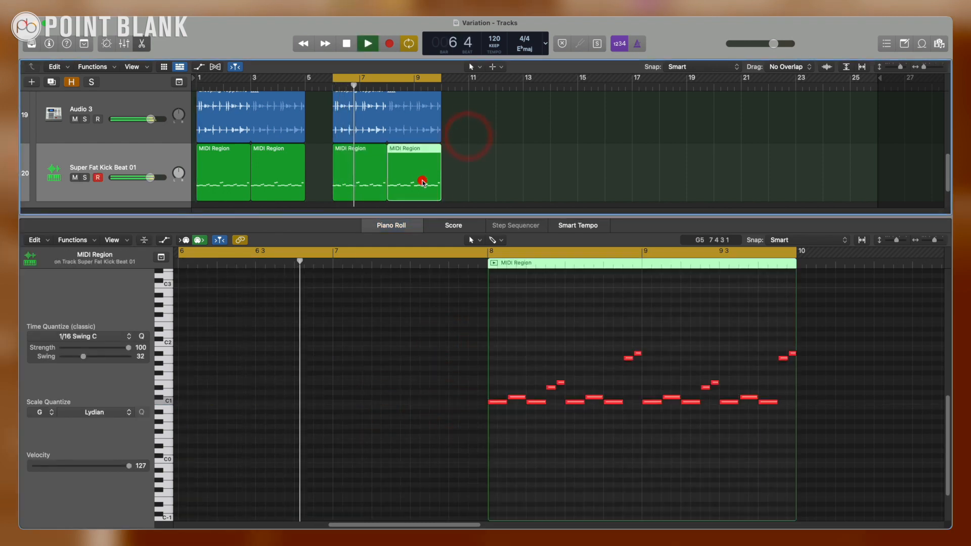
key(Delete)
click(341, 182)
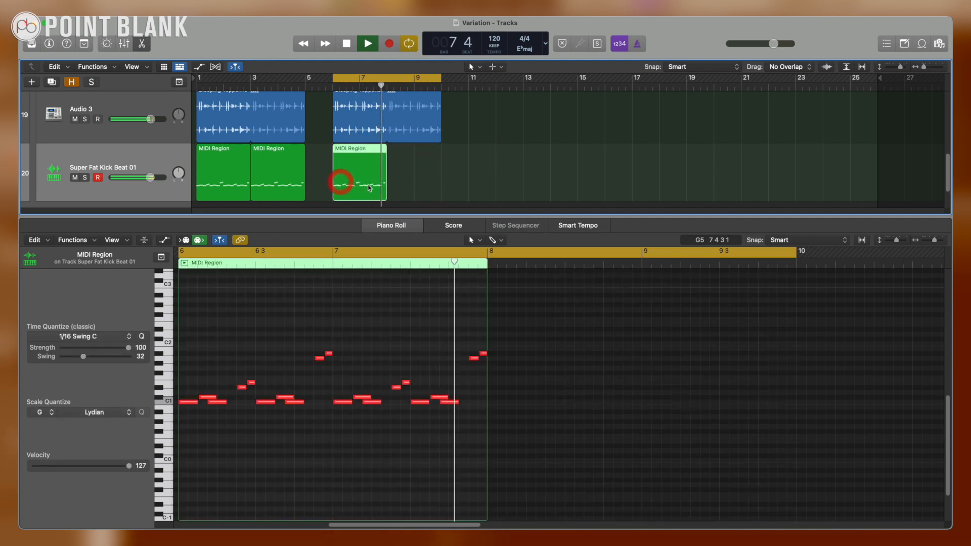
key(super+r)
click(516, 164)
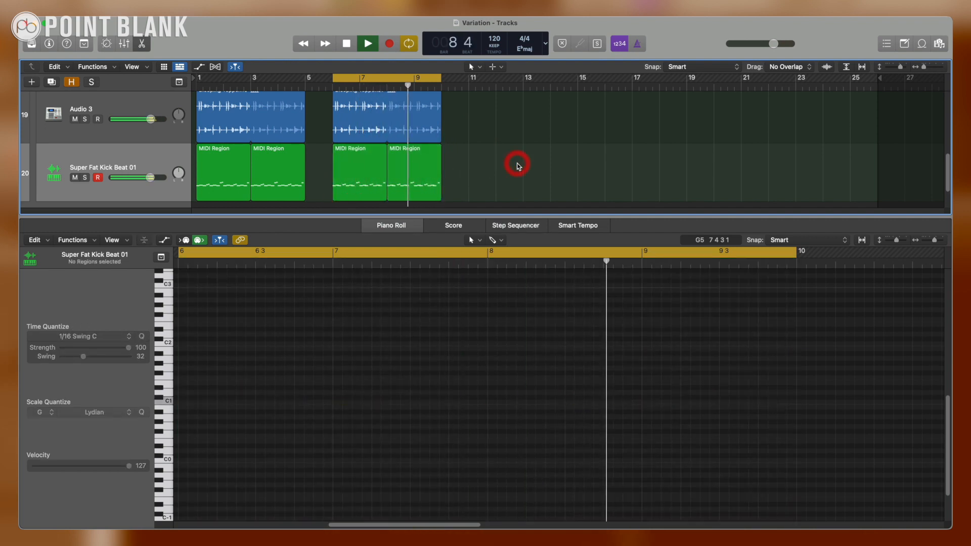
key(e)
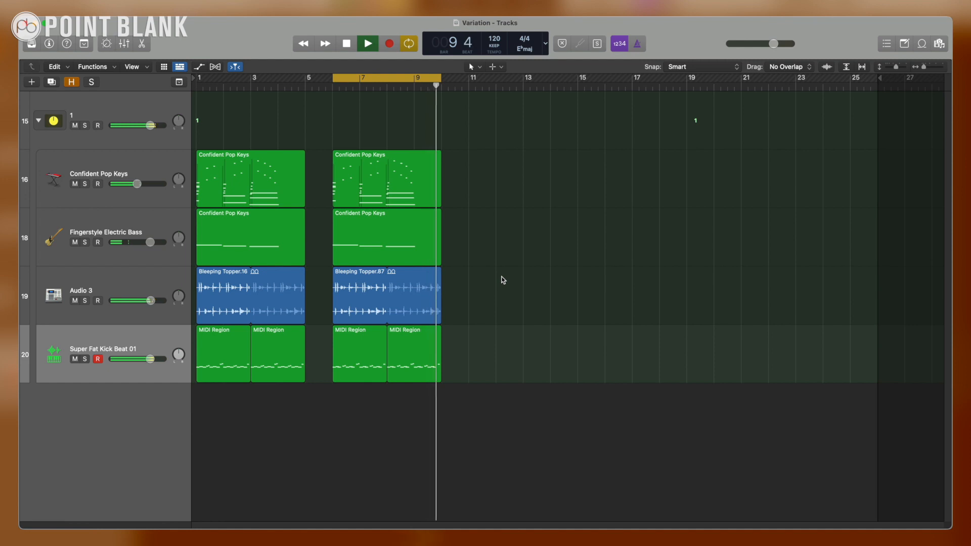
key(space)
- Copy the four-bar section to bar 11 and set the cycle range around the copy
drag(469, 354, 496, 163)
key(super+u)
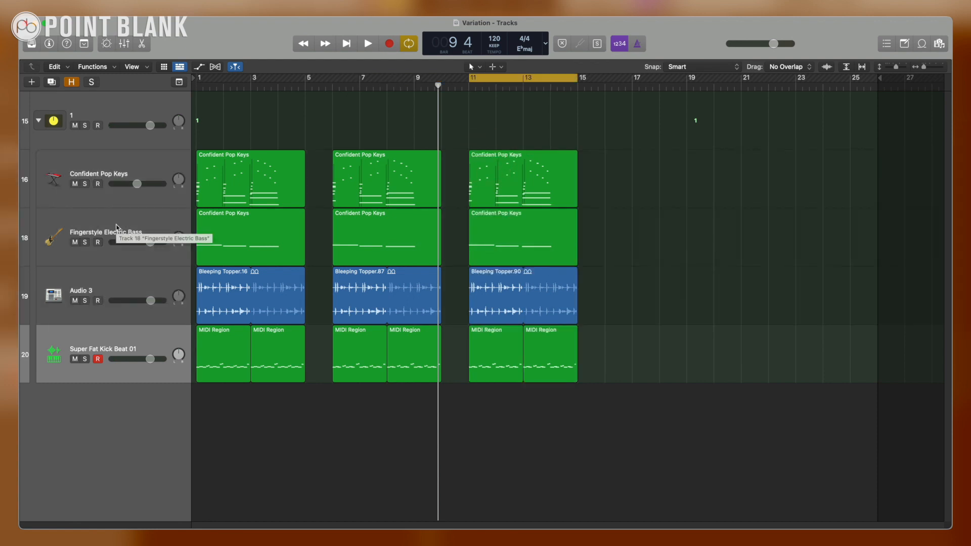
- Open the bar 11 Fingerstyle Electric Bass region in the Piano Roll and raise the velocity of its three notes
click(116, 226)
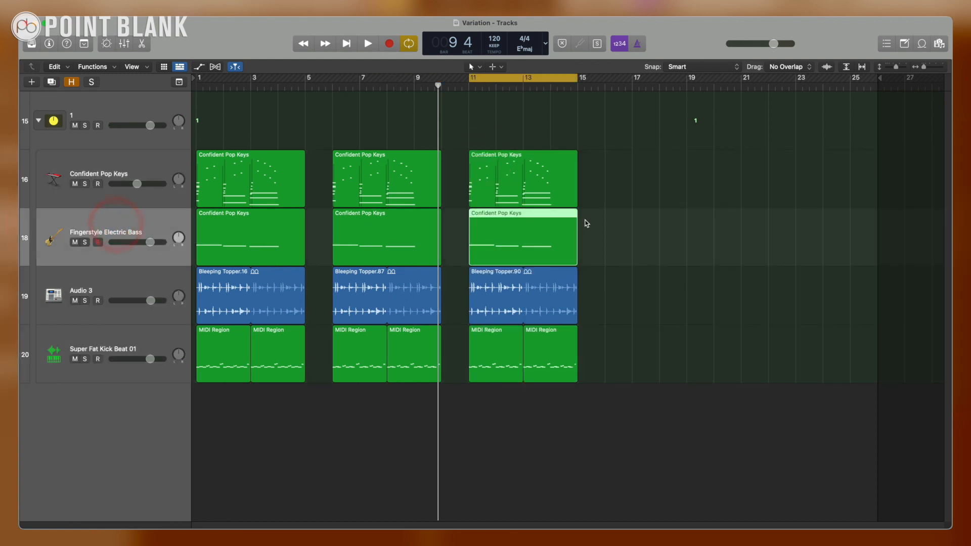
click(613, 218)
double_click(539, 231)
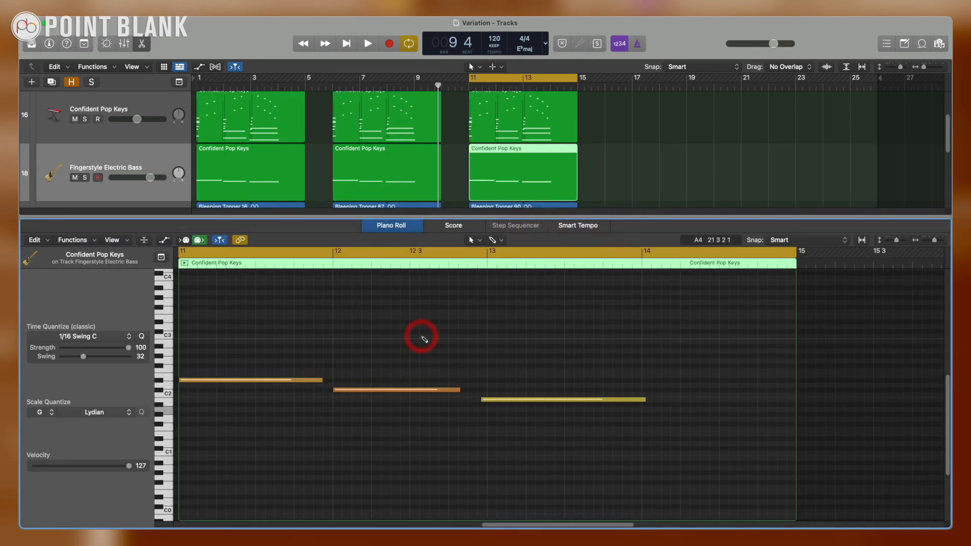
key(super+a)
key(t)
key(v)
drag(407, 392, 405, 330)
click(405, 330)
- Transpose the first two bass notes down one octave and return to the Pointer tool
drag(287, 334, 394, 414)
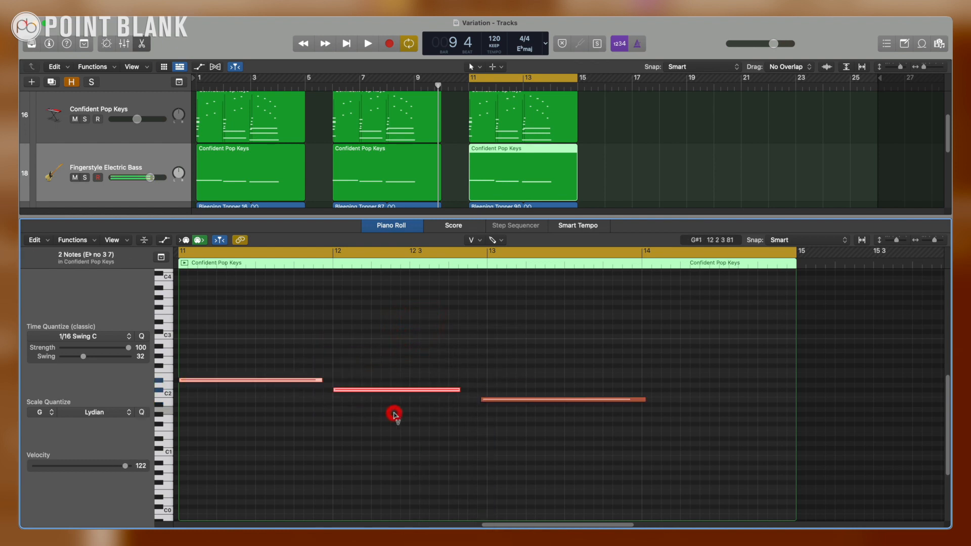
key(alt+shift+Down)
click(393, 413)
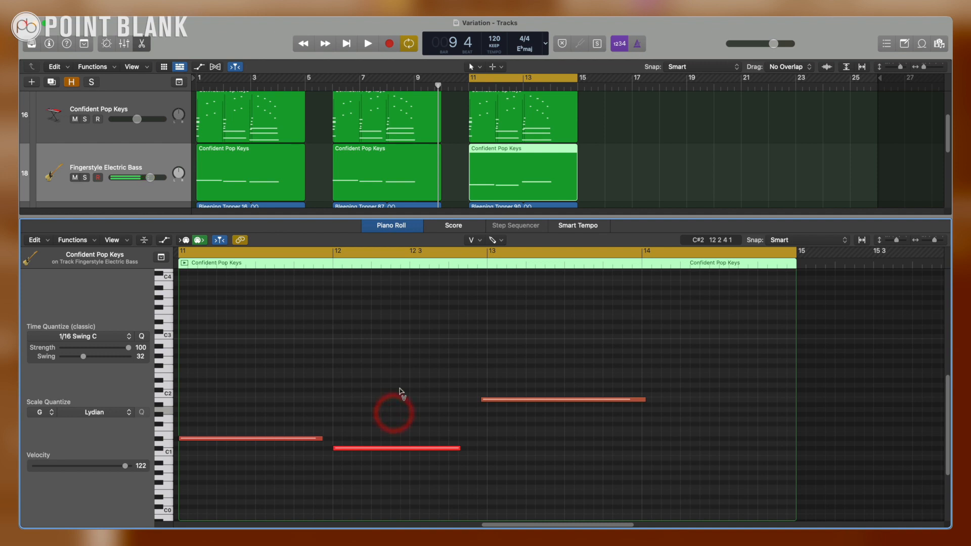
key(t)
key(t)
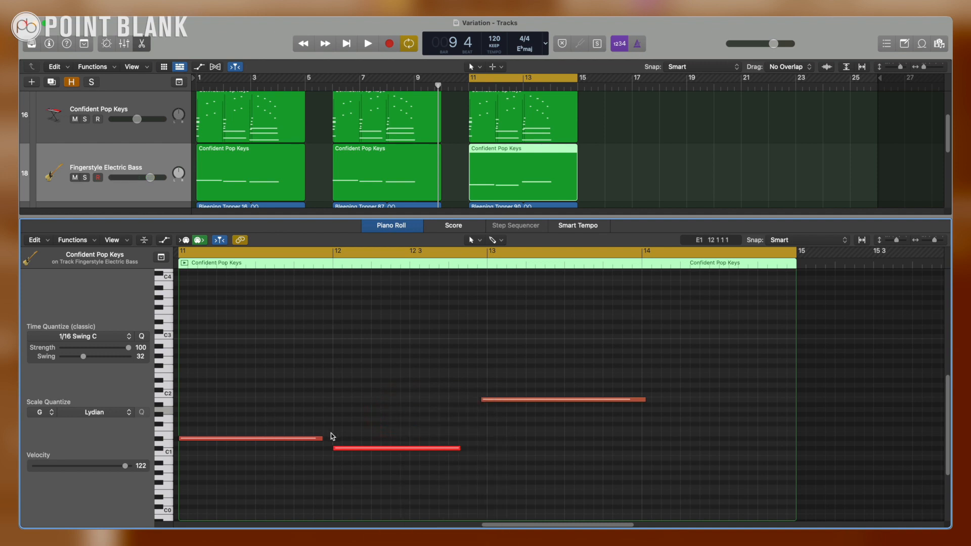
- Turn the bar 11 bass note into a long-short pair, duplicate the pair to beat 3, and audition the rhythm
drag(322, 441, 206, 441)
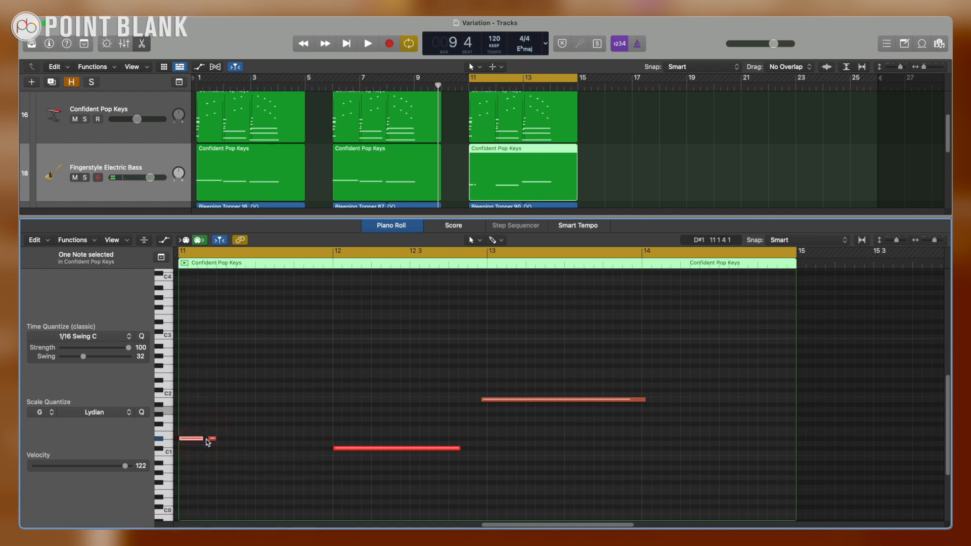
shift+click(195, 439)
drag(246, 439, 288, 439)
key(space)
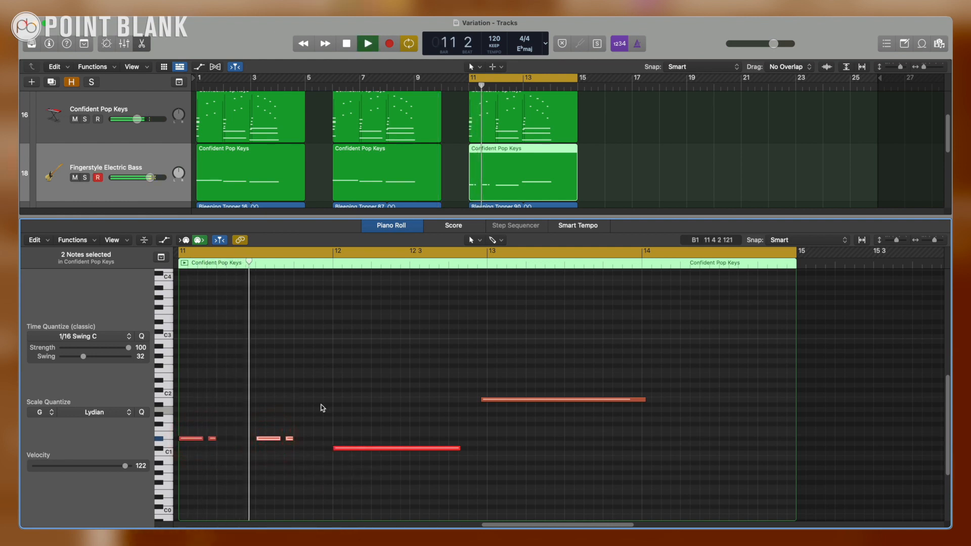
click(359, 424)
key(space)
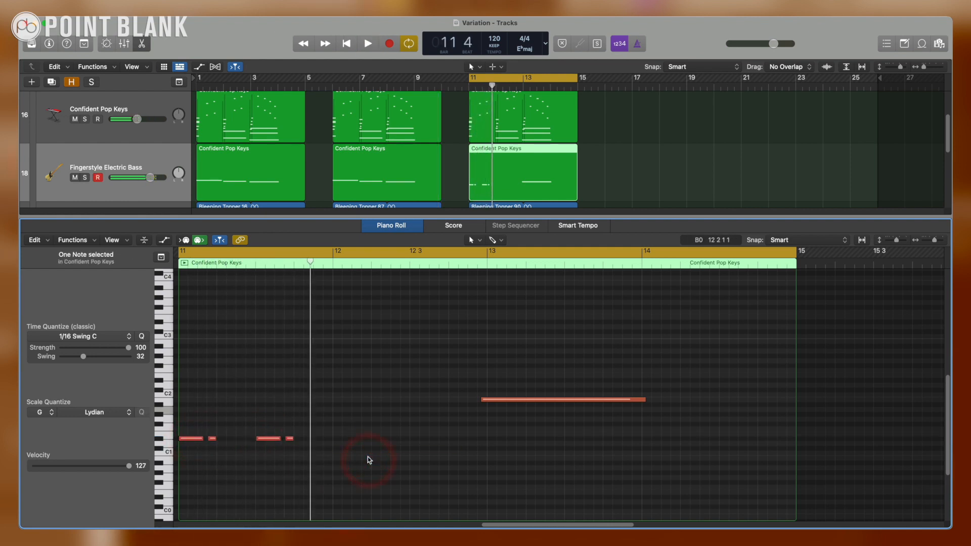
- Replace the remaining long bass notes with the same long-short rhythm across bars 12 to 14, and audition the line
drag(369, 460, 347, 448)
click(360, 416)
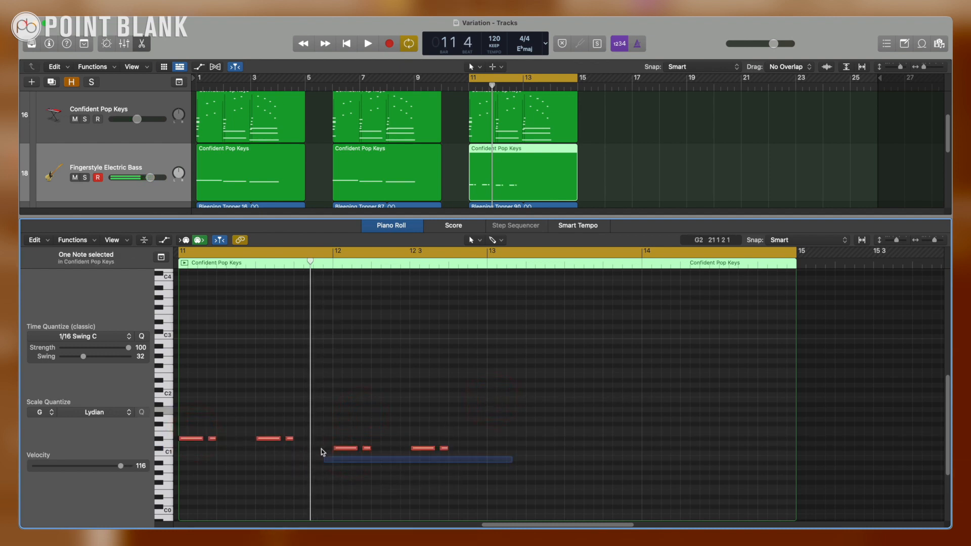
drag(323, 452, 654, 388)
key(space)
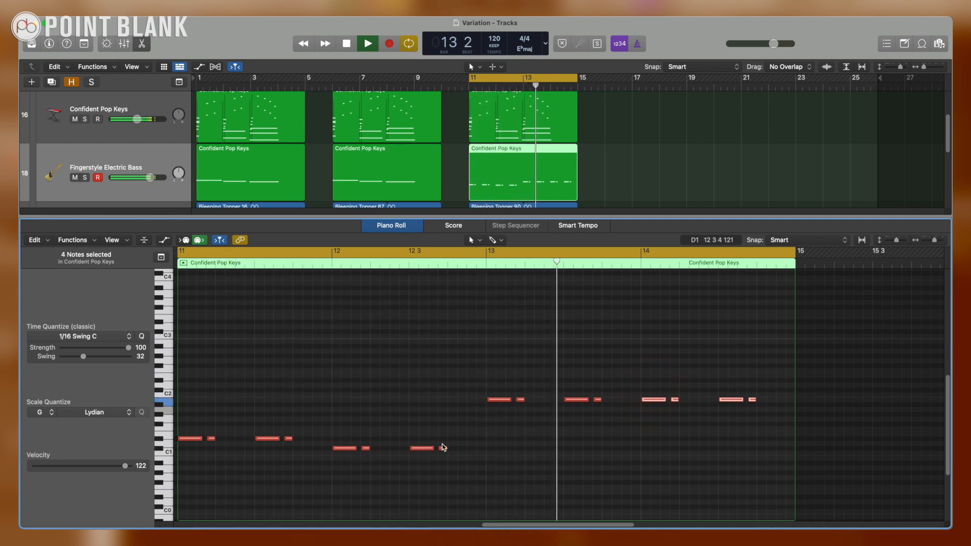
click(440, 424)
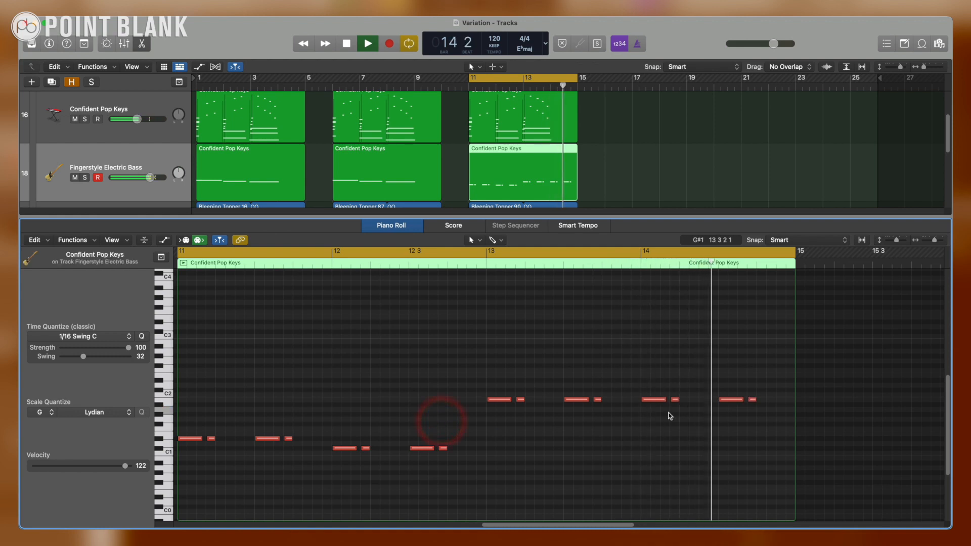
key(space)
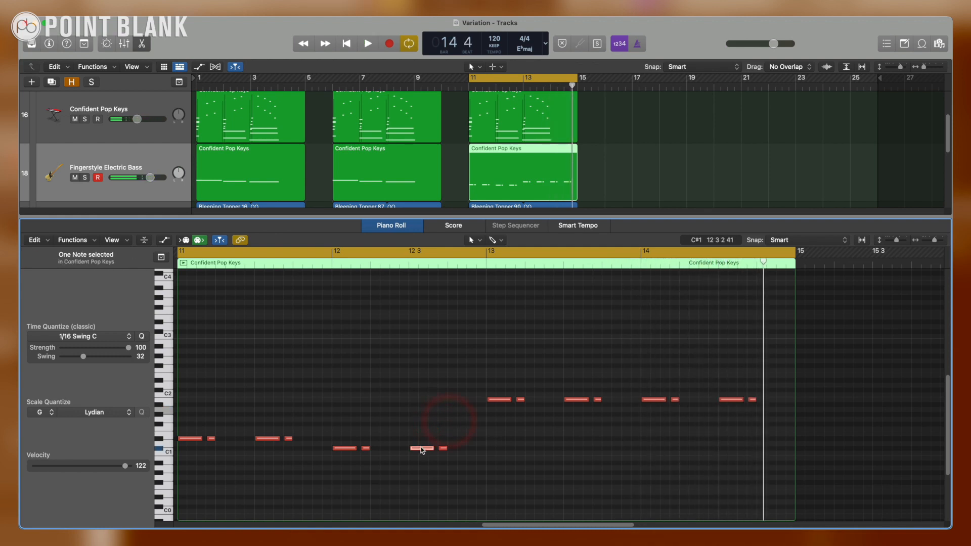
- Add a C#2 passing note at the end of bar 12 and a lower one ending bar 14, audition them, and close the Piano Roll
drag(422, 449, 479, 391)
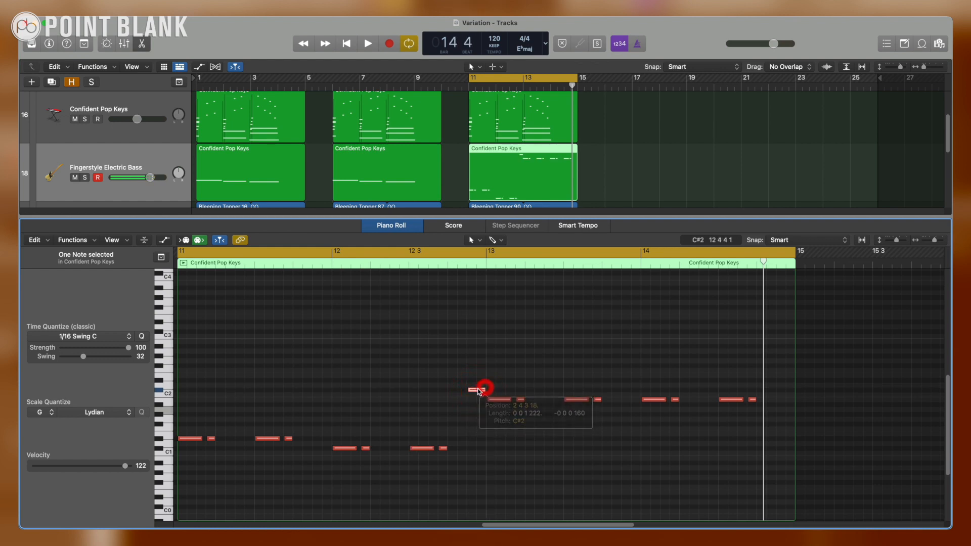
drag(659, 403, 785, 406)
key(space)
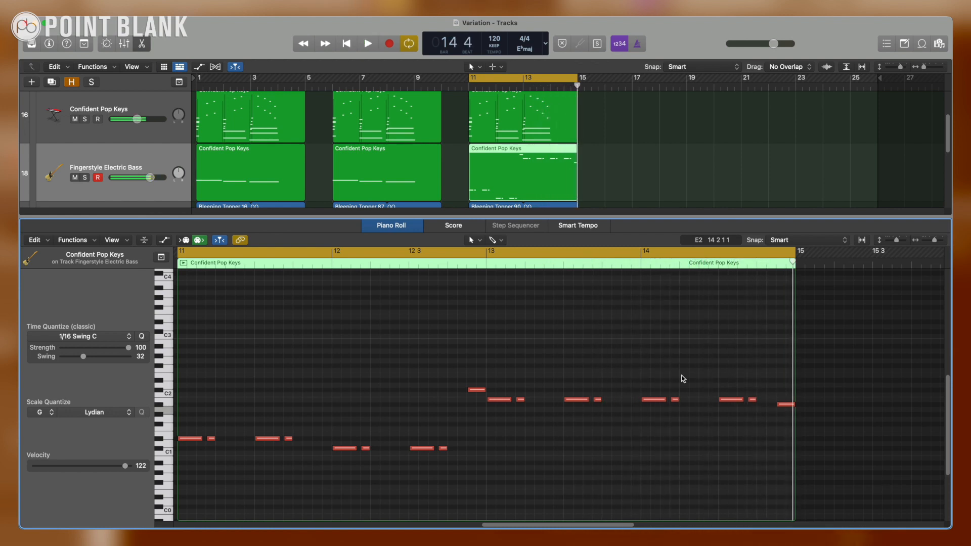
key(e)
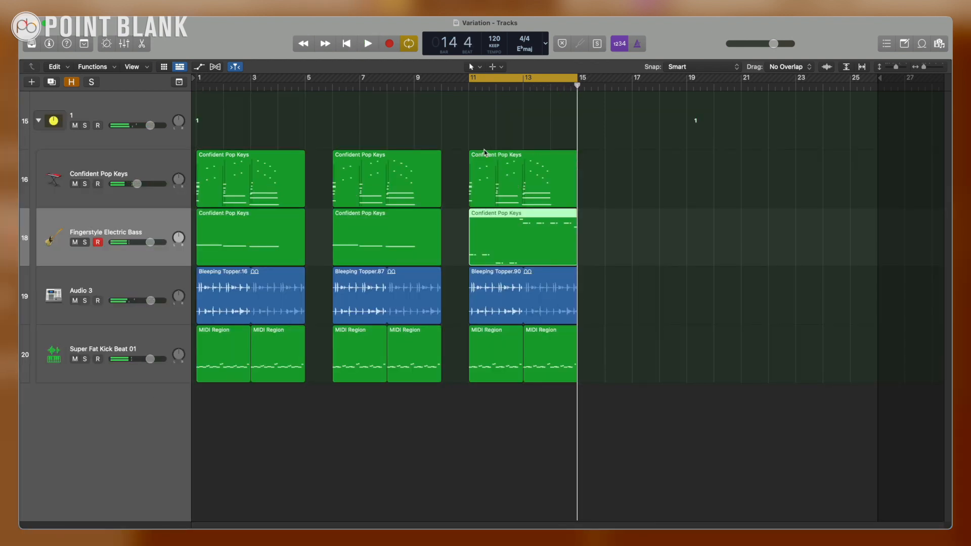
- Copy all regions of the bar 11 section, including the edited bass line, to bar 16
drag(477, 137, 559, 334)
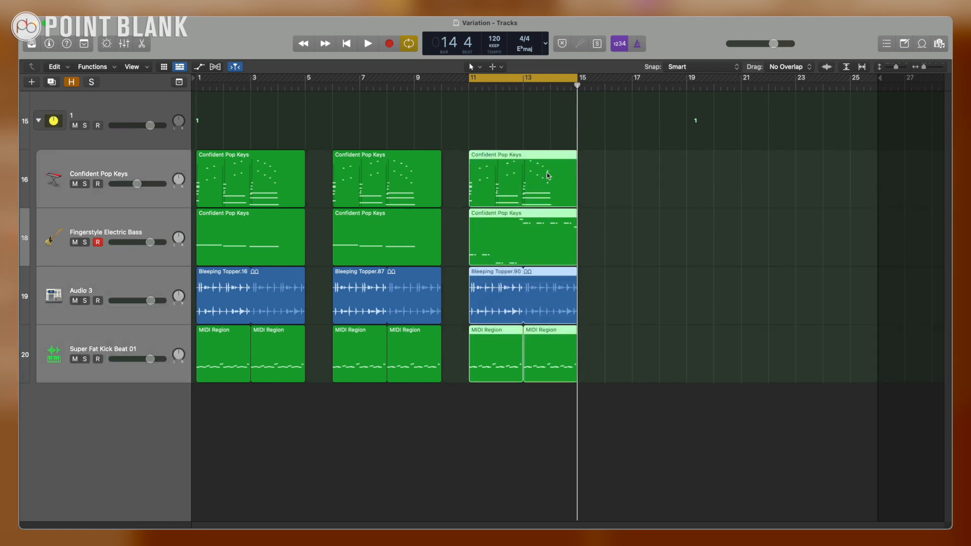
drag(547, 172, 682, 169)
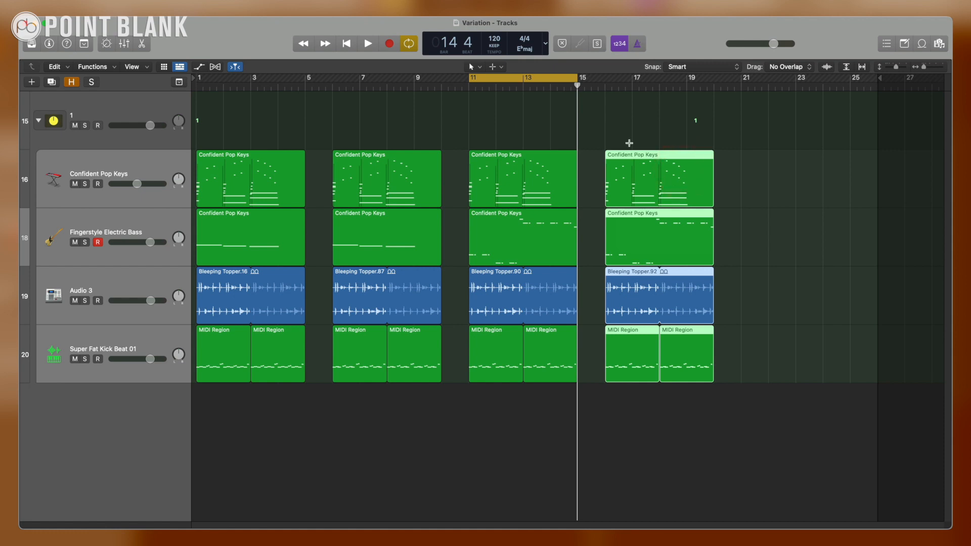
- Set the cycle range to the bar 16 section and duplicate the Confident Pop Keys track with its channel settings
key(super+u)
click(746, 155)
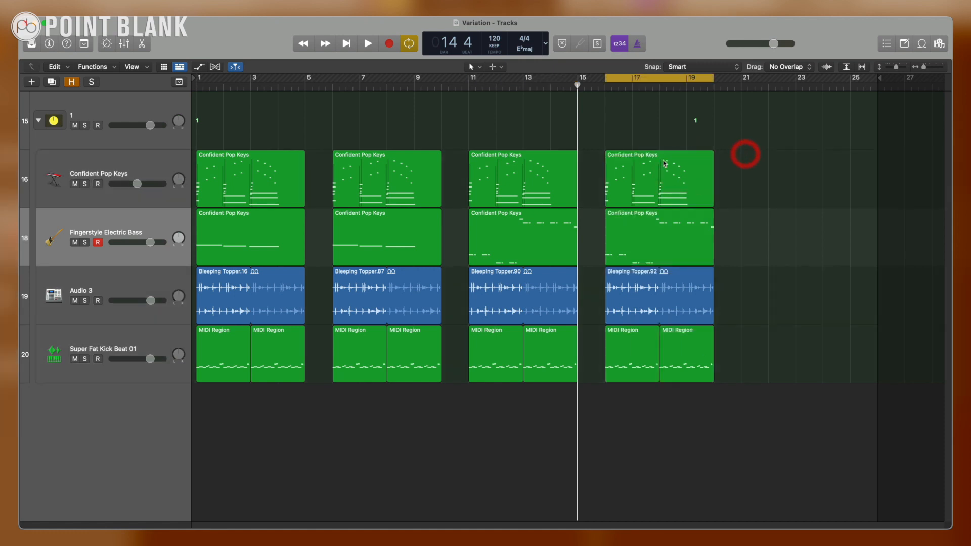
click(140, 163)
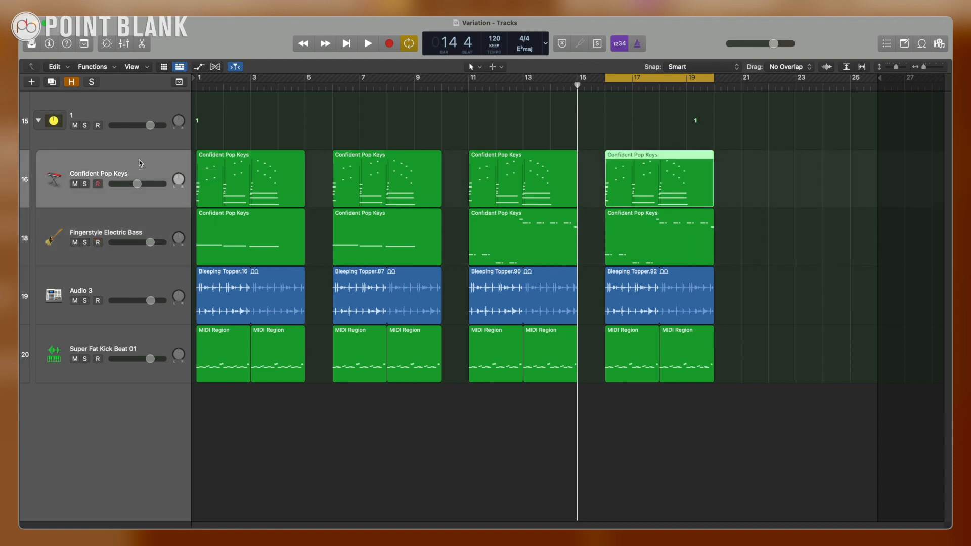
key(super+d)
- Insert an Arpeggiator on the duplicated keys track and move the bar 16 keys region onto that track
key(i)
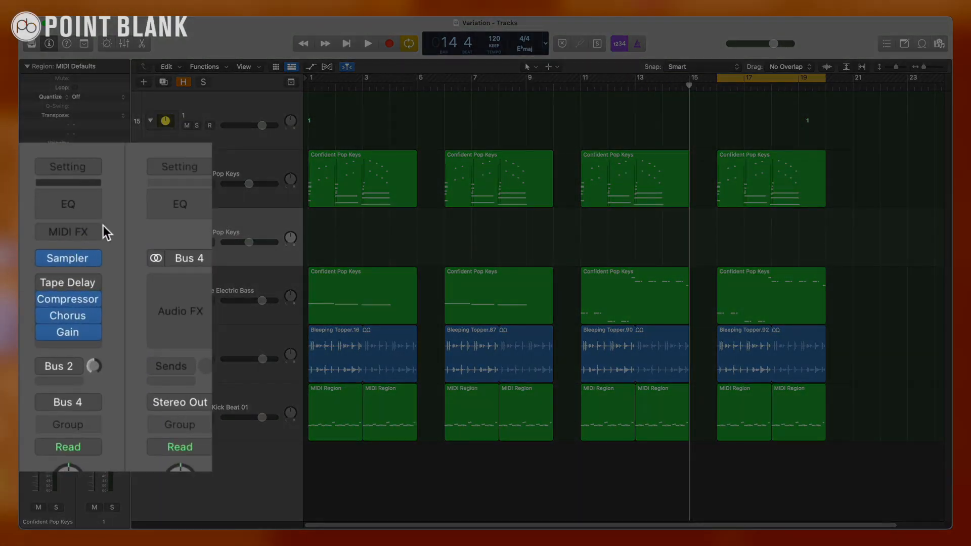
click(90, 230)
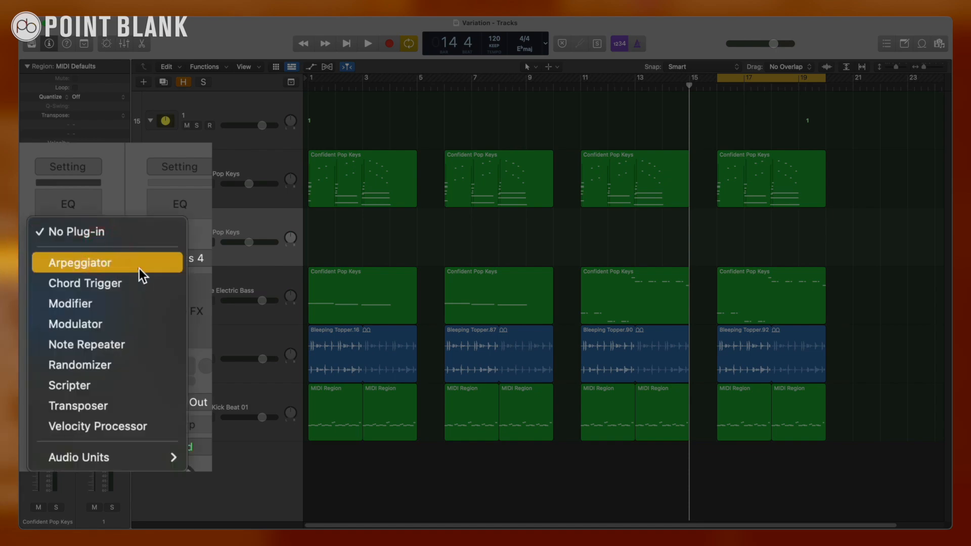
click(84, 282)
drag(775, 191, 779, 227)
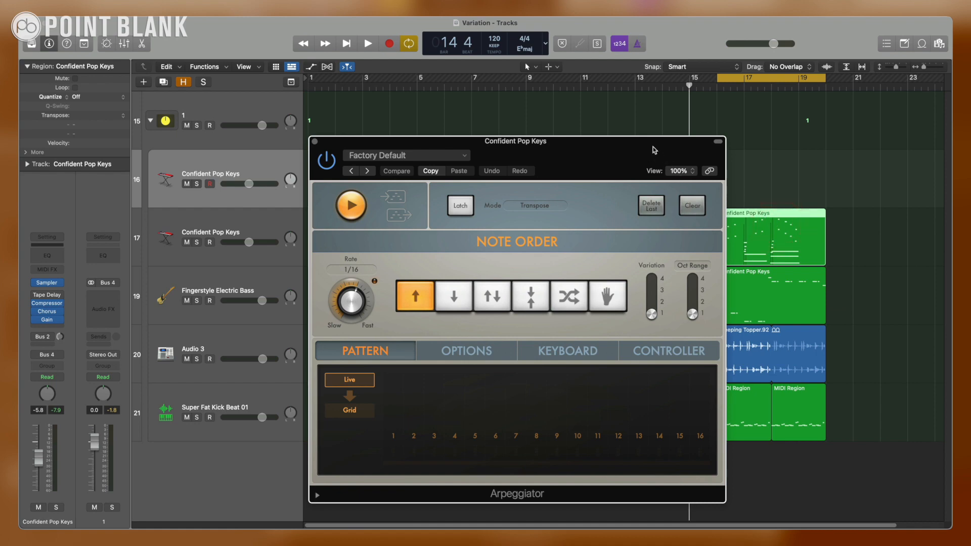
- Solo the duplicated keys track, load the Arpeggiator preset Complex Chord Groove 01, audition it, and close the plug-in window
drag(654, 150, 623, 173)
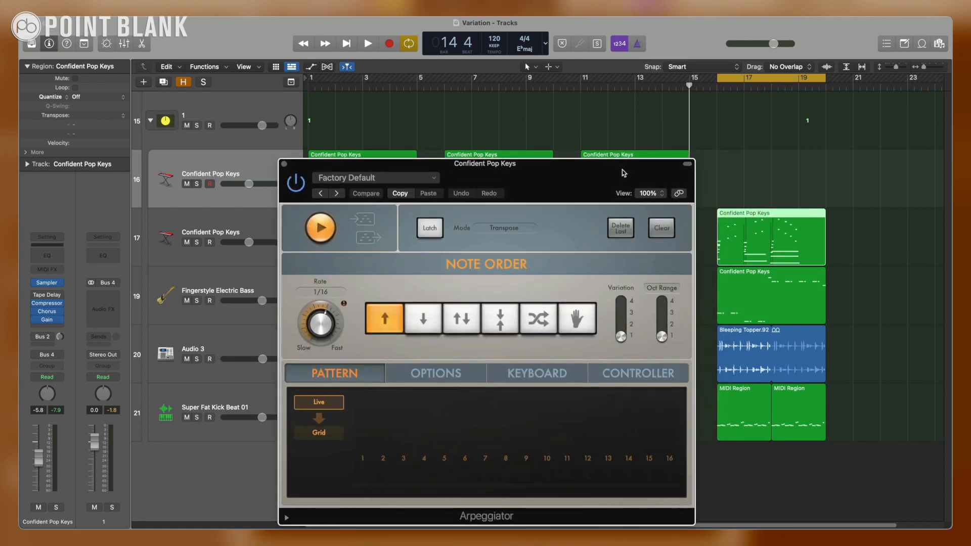
click(209, 218)
key(s)
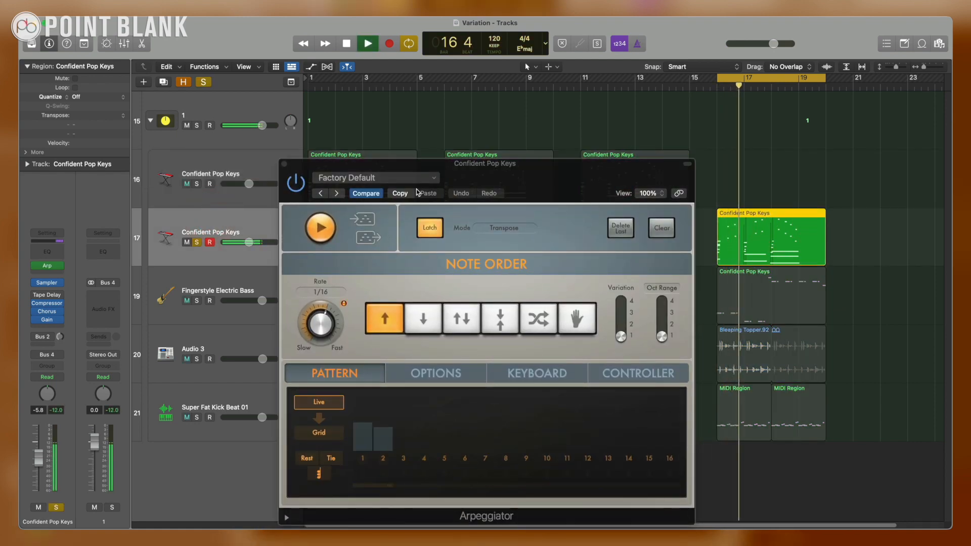
click(418, 181)
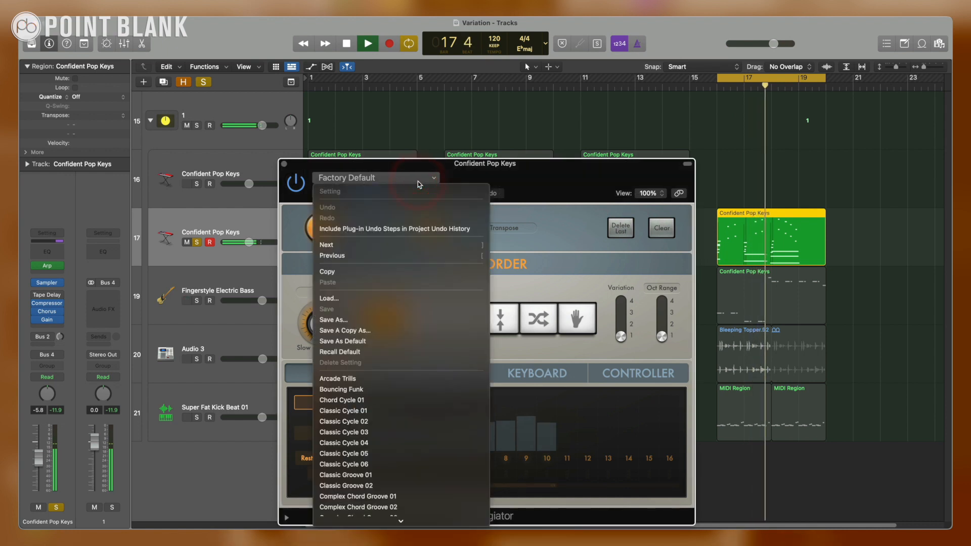
scroll(433, 419, down, 3)
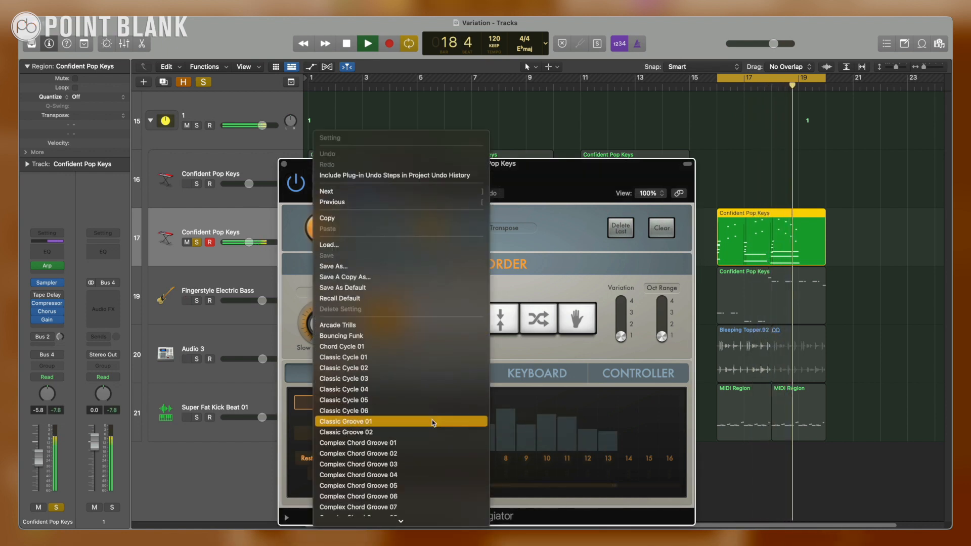
scroll(432, 428, down, 2)
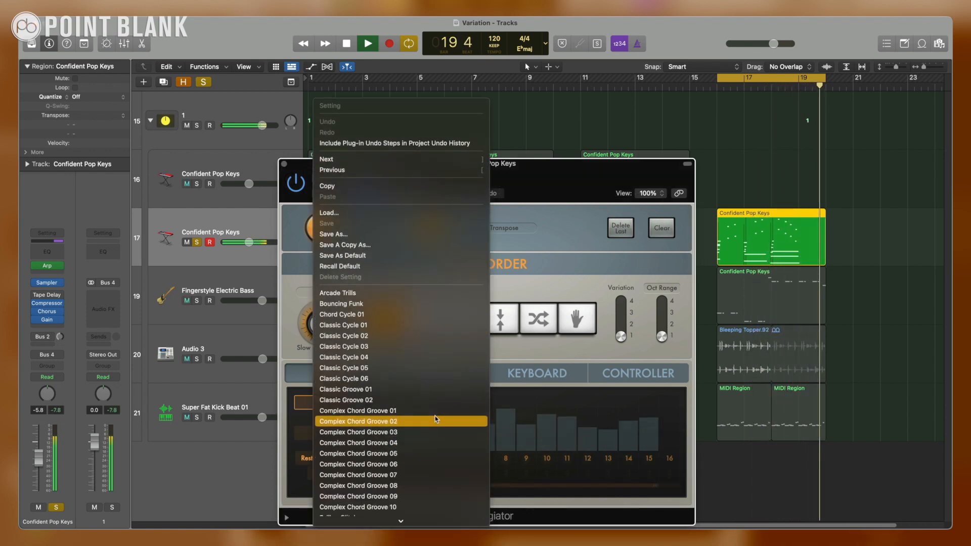
click(435, 410)
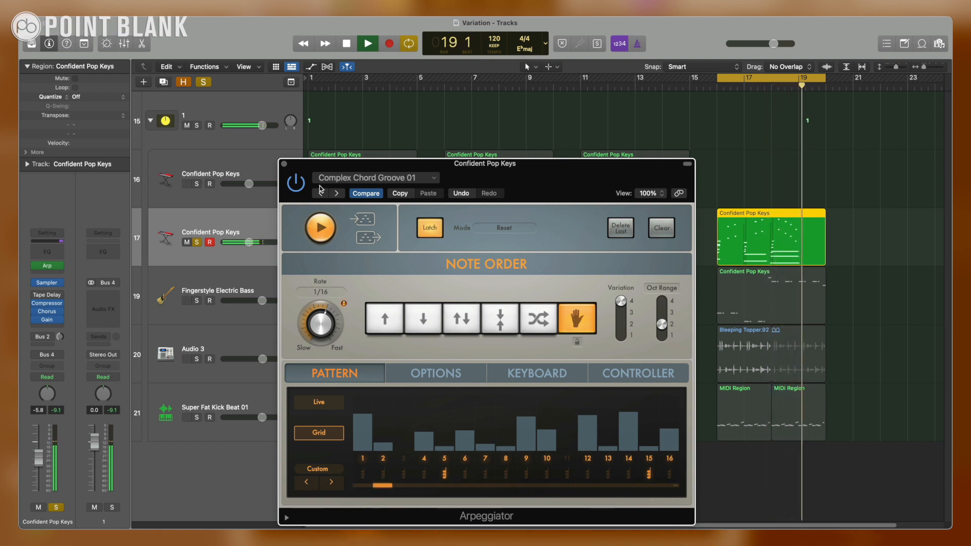
key(space)
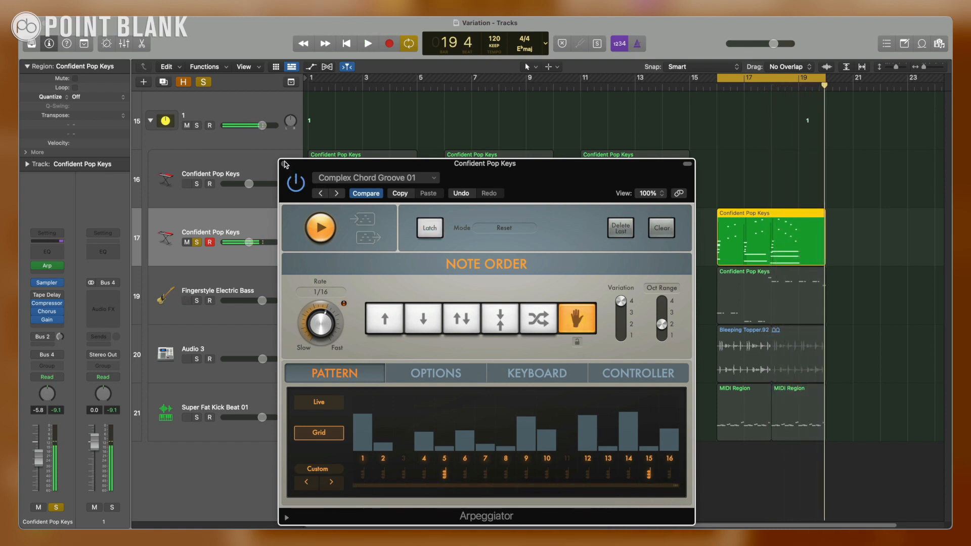
click(285, 164)
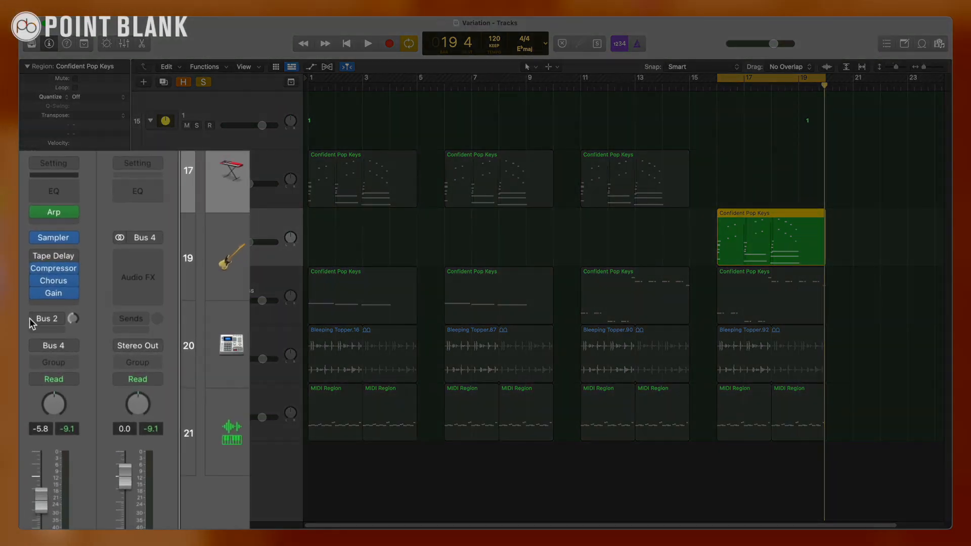
- Activate the Bus 2 reverb send on the arpeggiated keys track and adjust its send level during playback
click(56, 319)
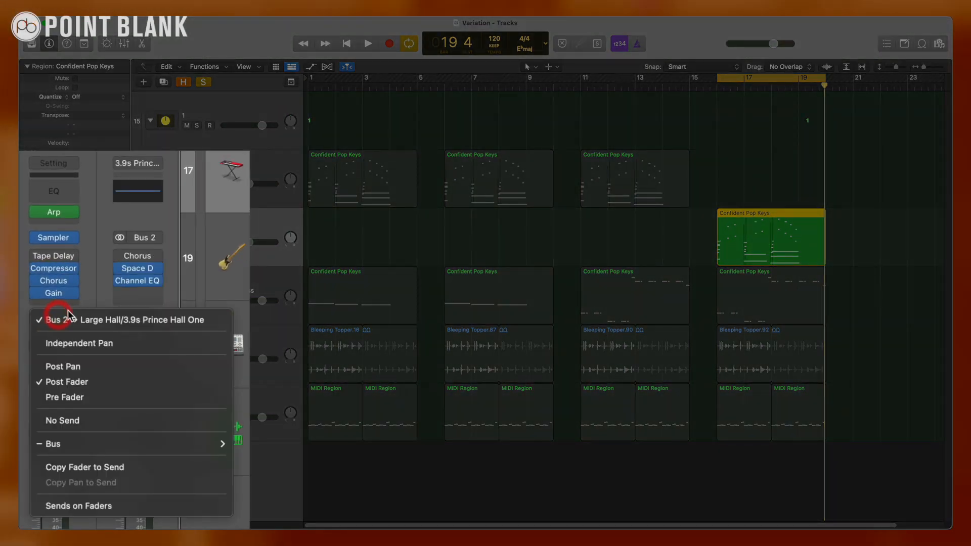
click(79, 294)
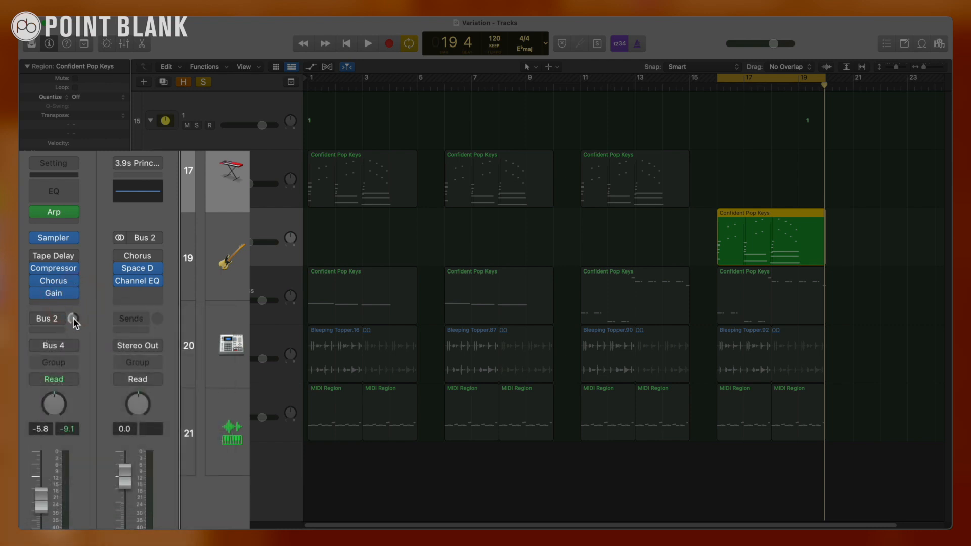
mouse_move(123, 283)
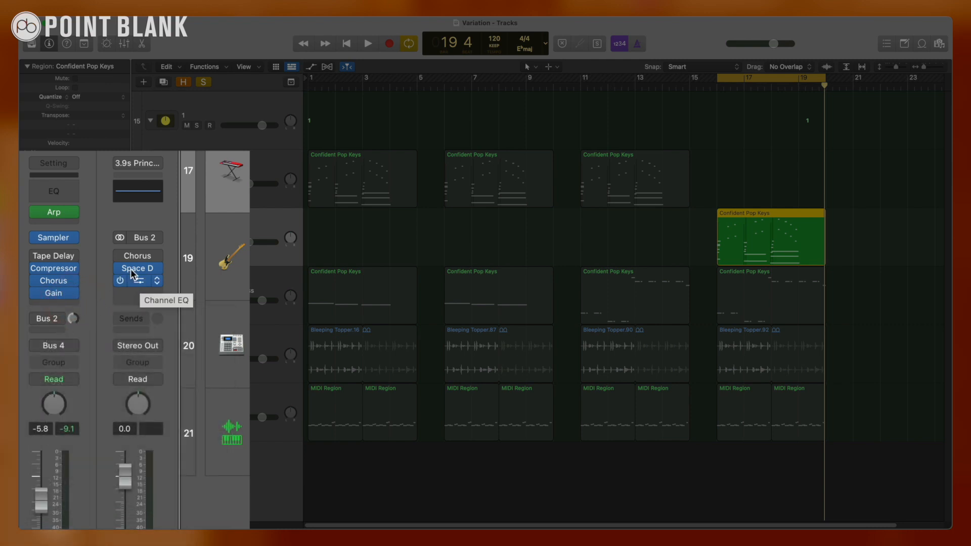
click(57, 324)
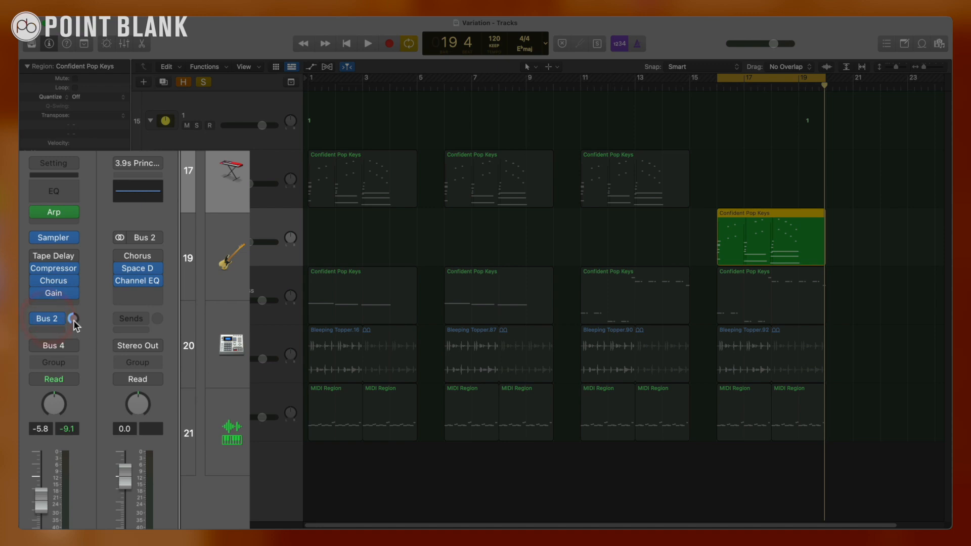
key(space)
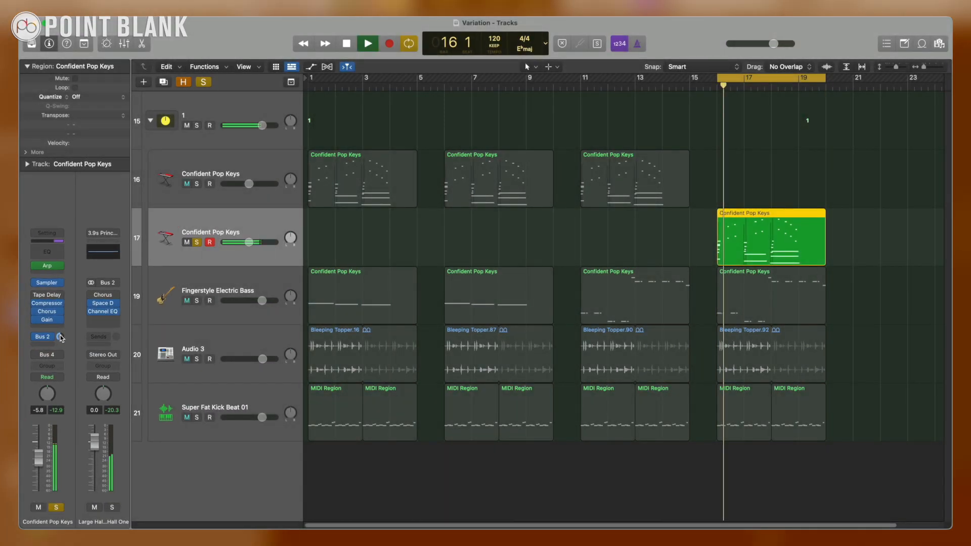
drag(59, 338, 55, 365)
key(space)
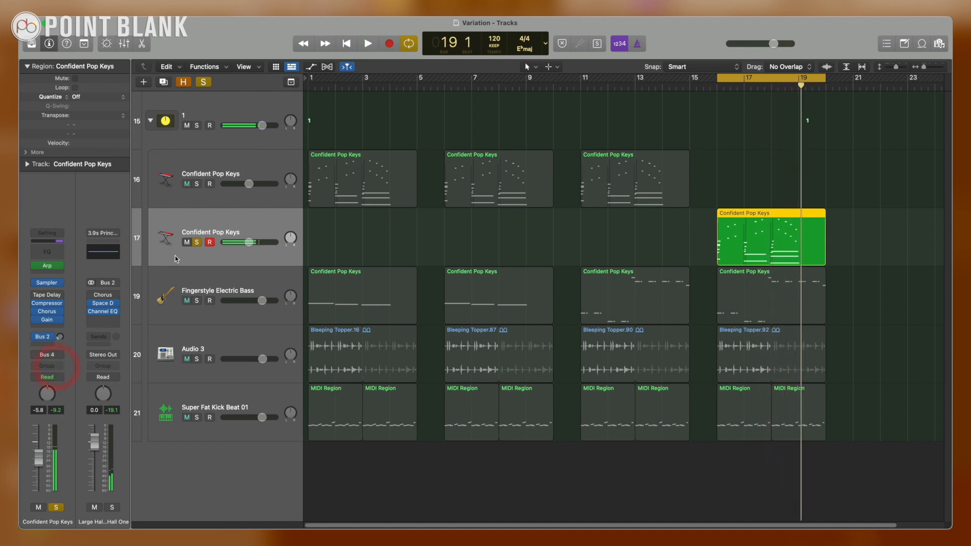
- Unsolo the arpeggiated keys track, audition the full bar 16 section, and hide the Inspector
click(197, 242)
key(space)
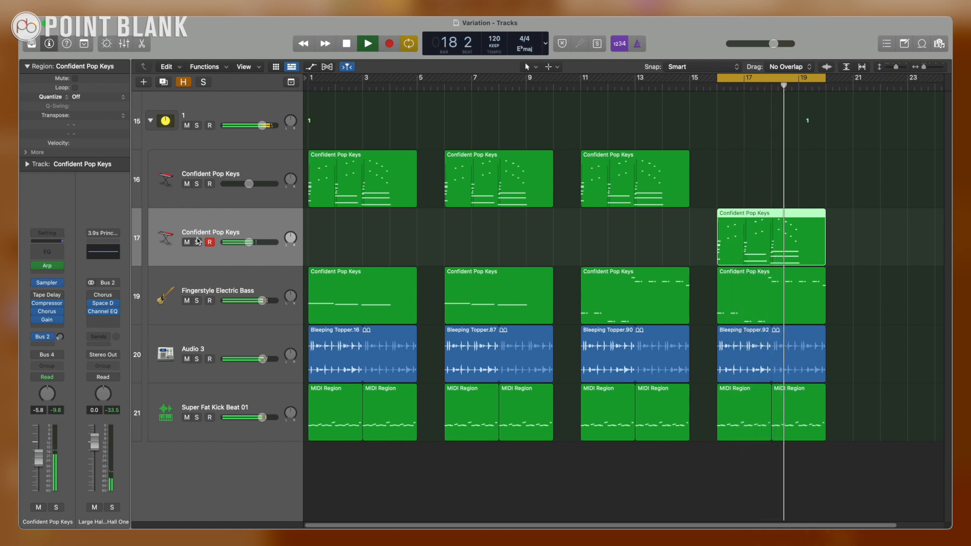
key(i)
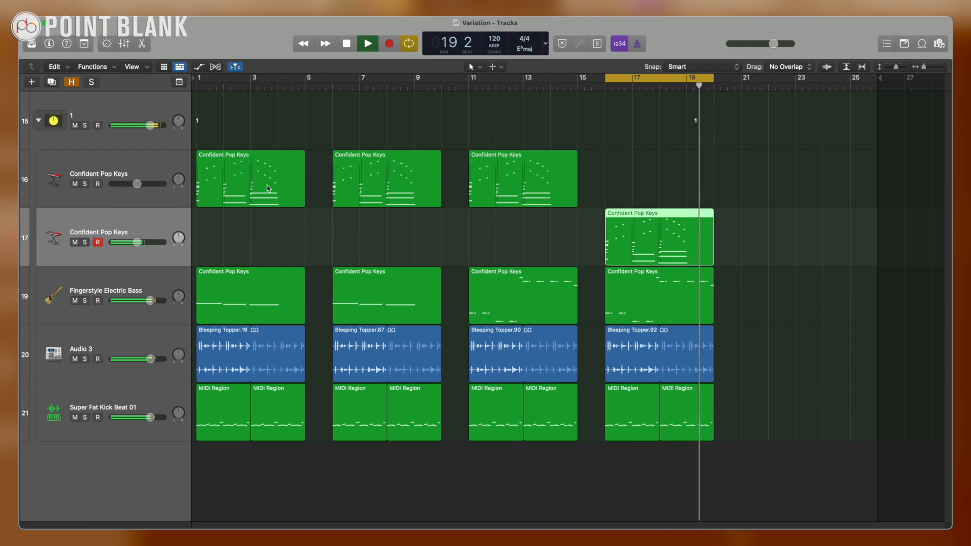
key(space)
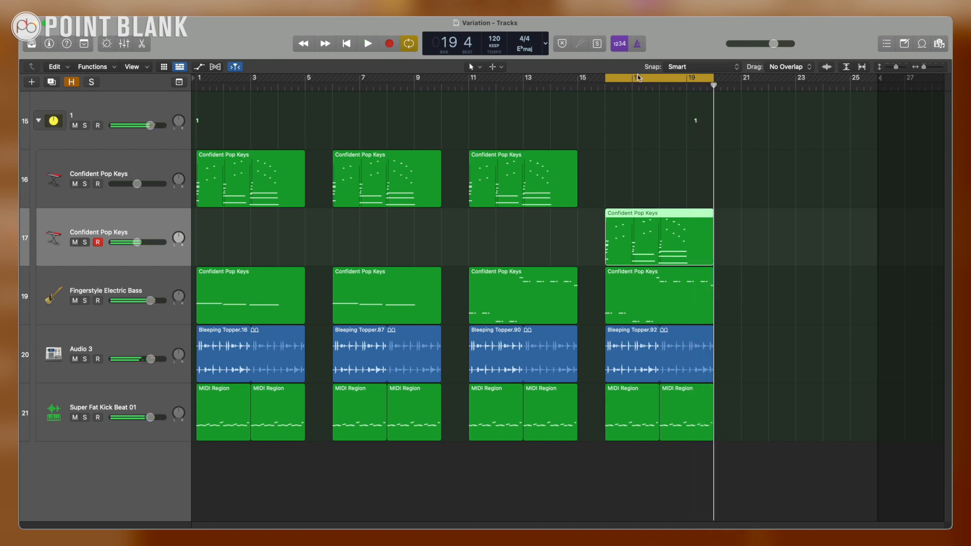
- Play the four sections from bars 1, 6, 11 and 16 without cycling to compare the variations
click(196, 86)
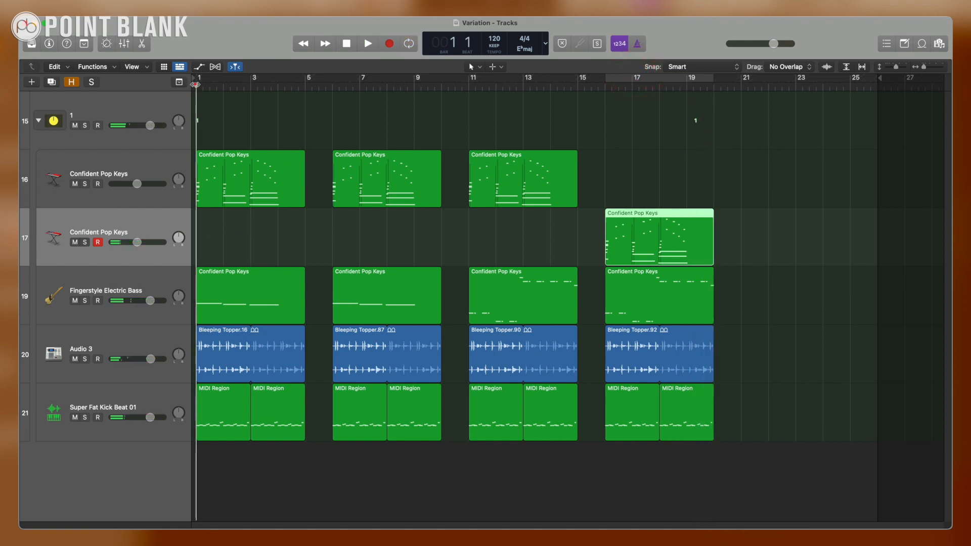
key(space)
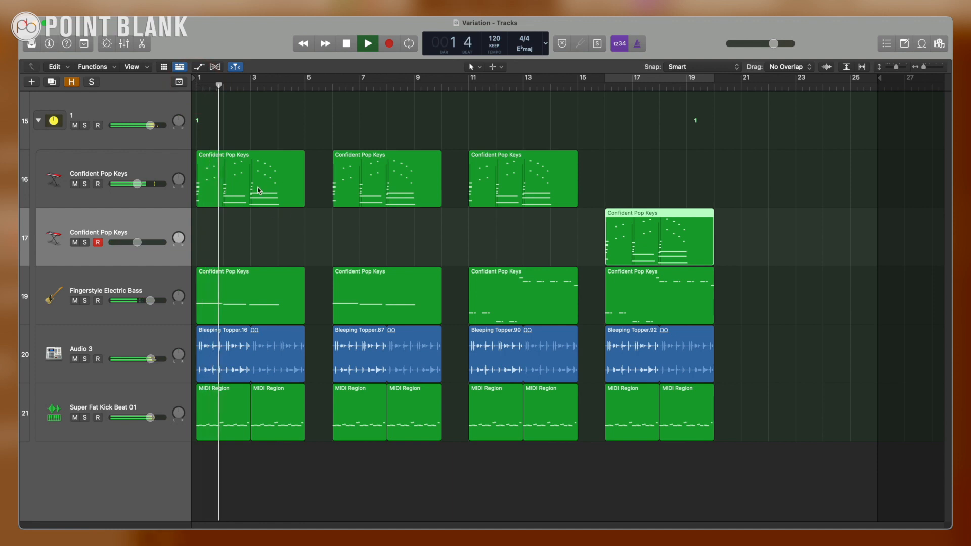
click(331, 87)
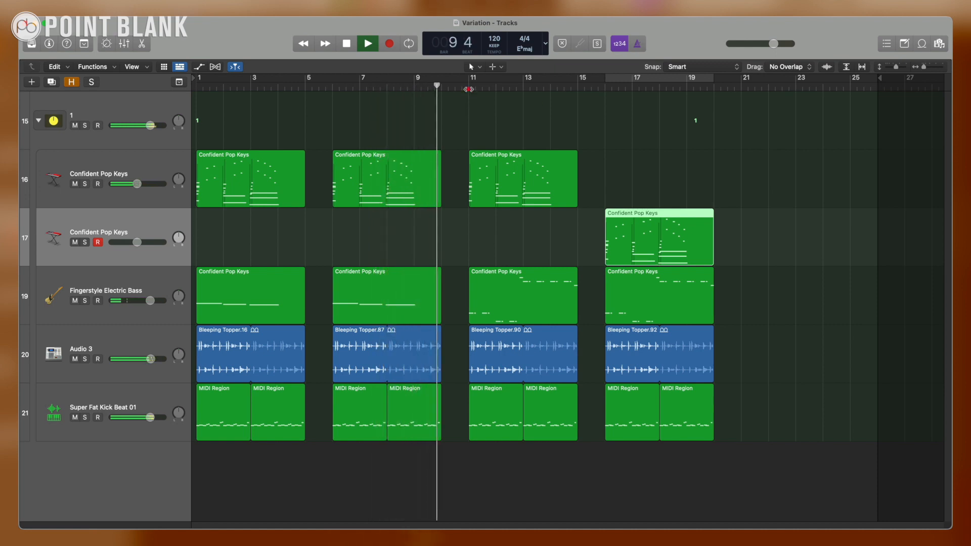
click(468, 91)
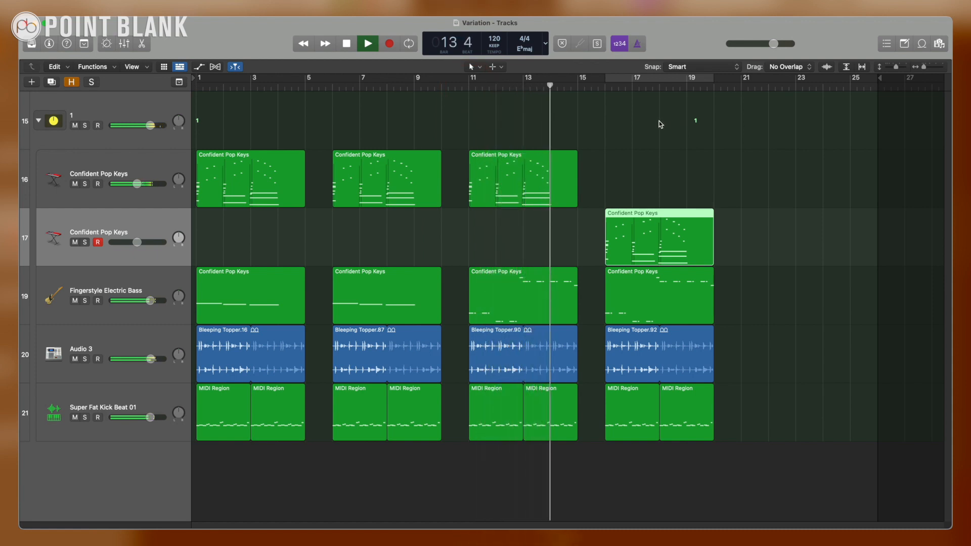
click(606, 87)
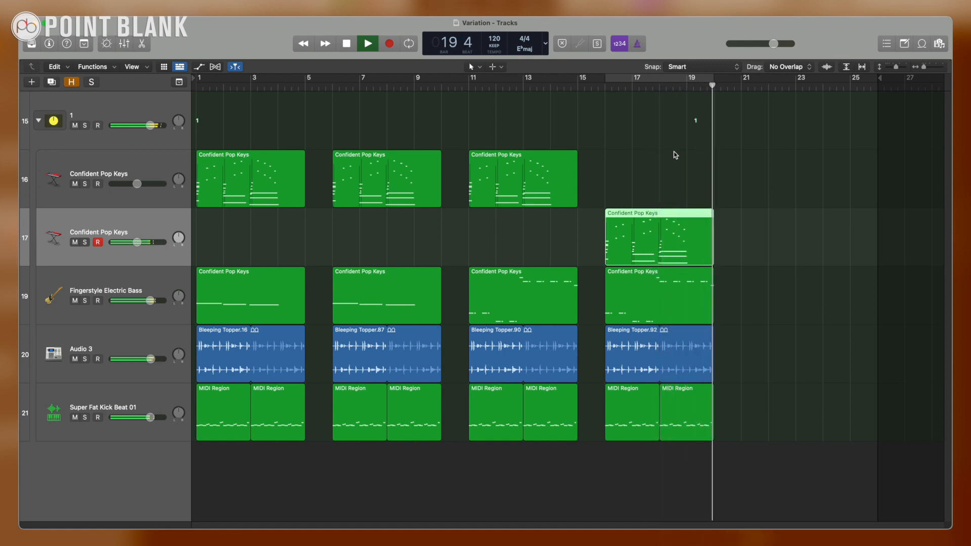
key(space)
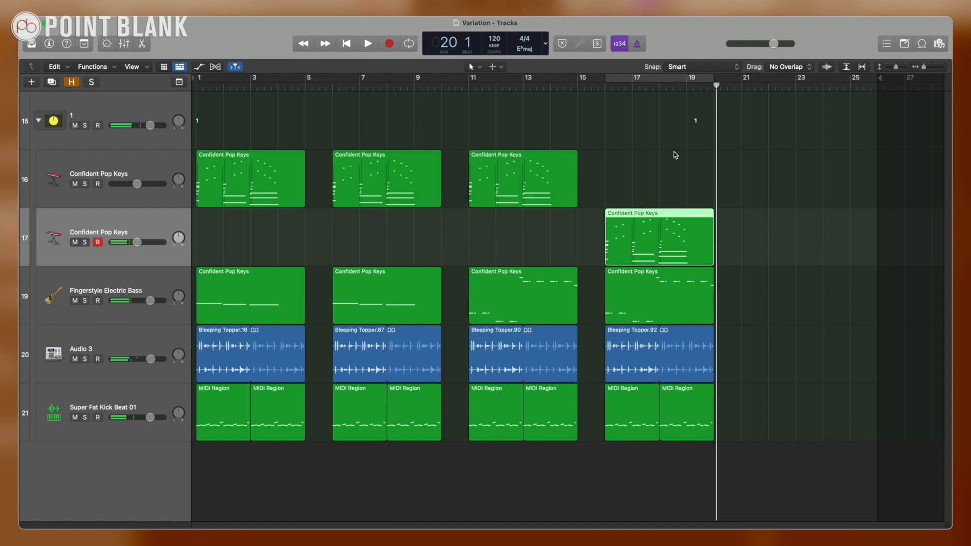